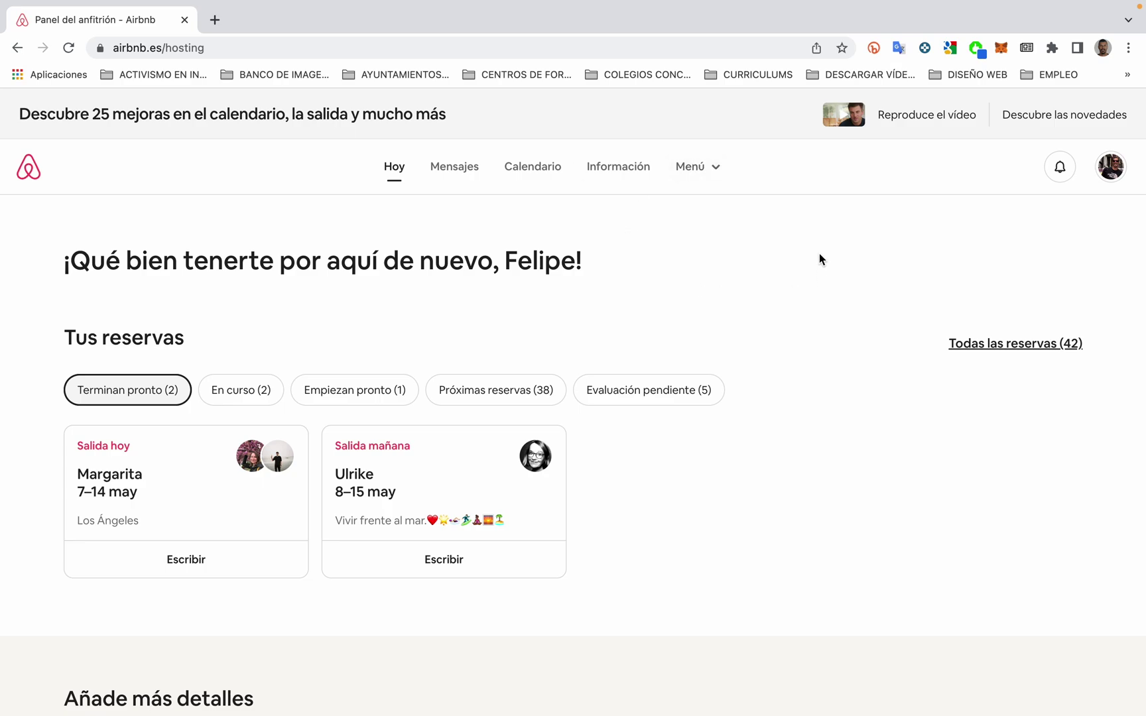
- Open the Hospedar scheduled messages from the message inbox settings and start a new message template
{"action": "left_click", "coordinate": [466, 169]}
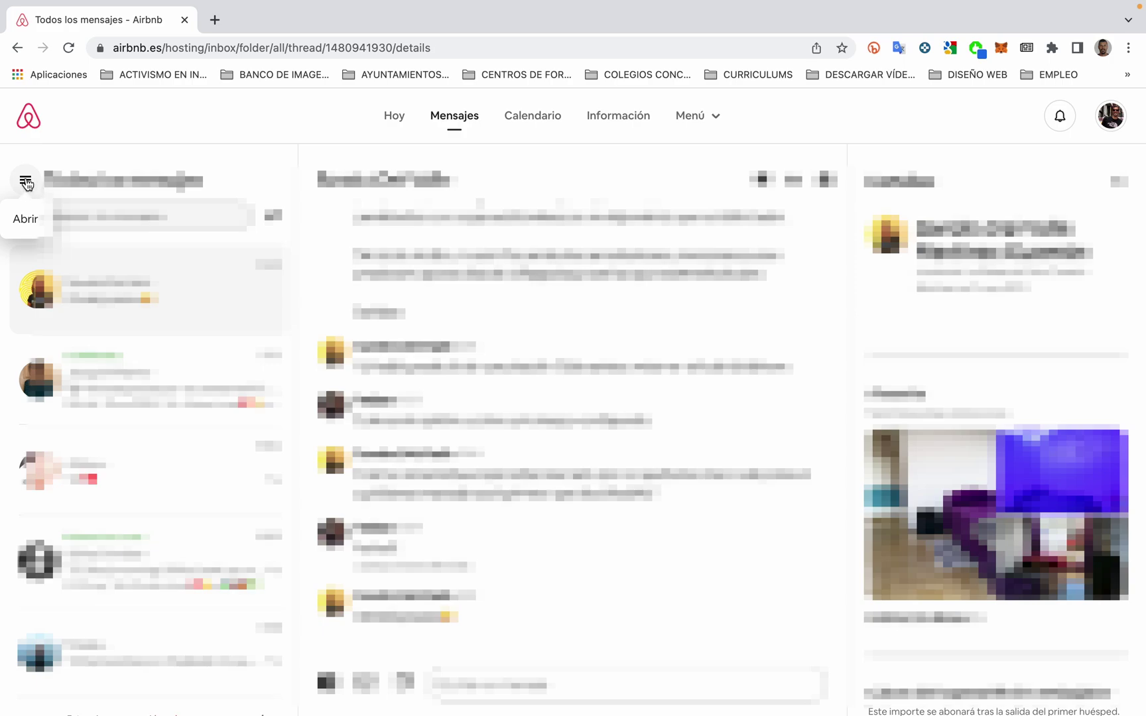
{"action": "left_click", "coordinate": [27, 185]}
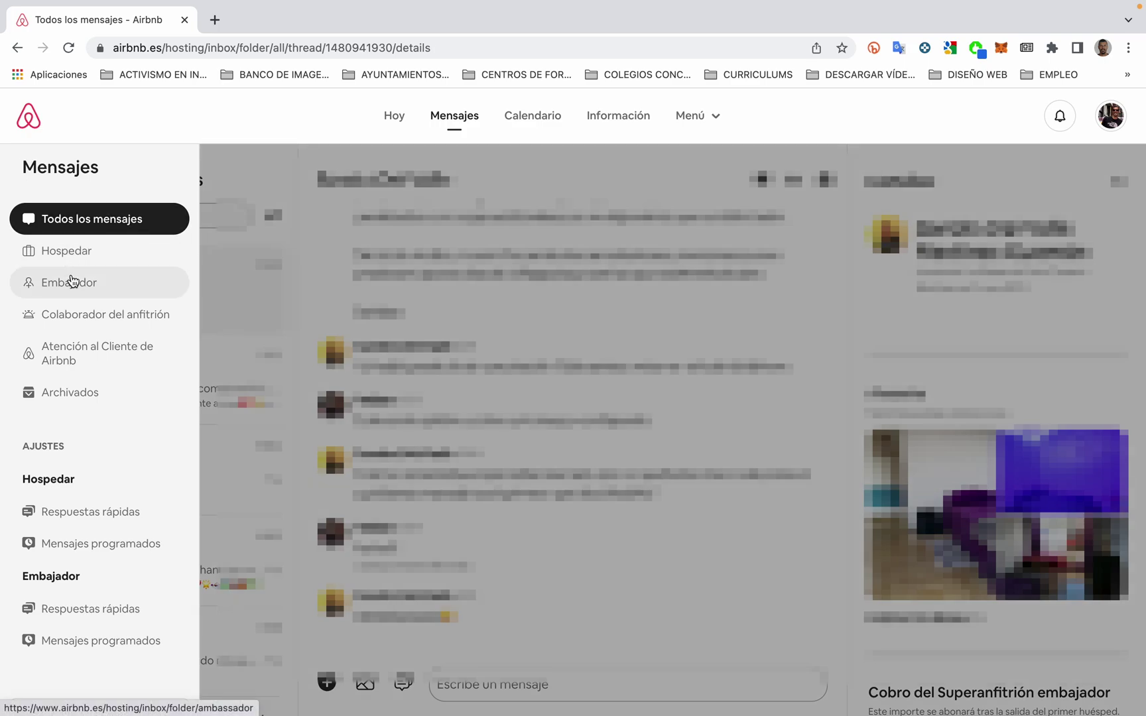
{"action": "scroll", "coordinate": [93, 278], "scroll_direction": "down", "scroll_amount": 2}
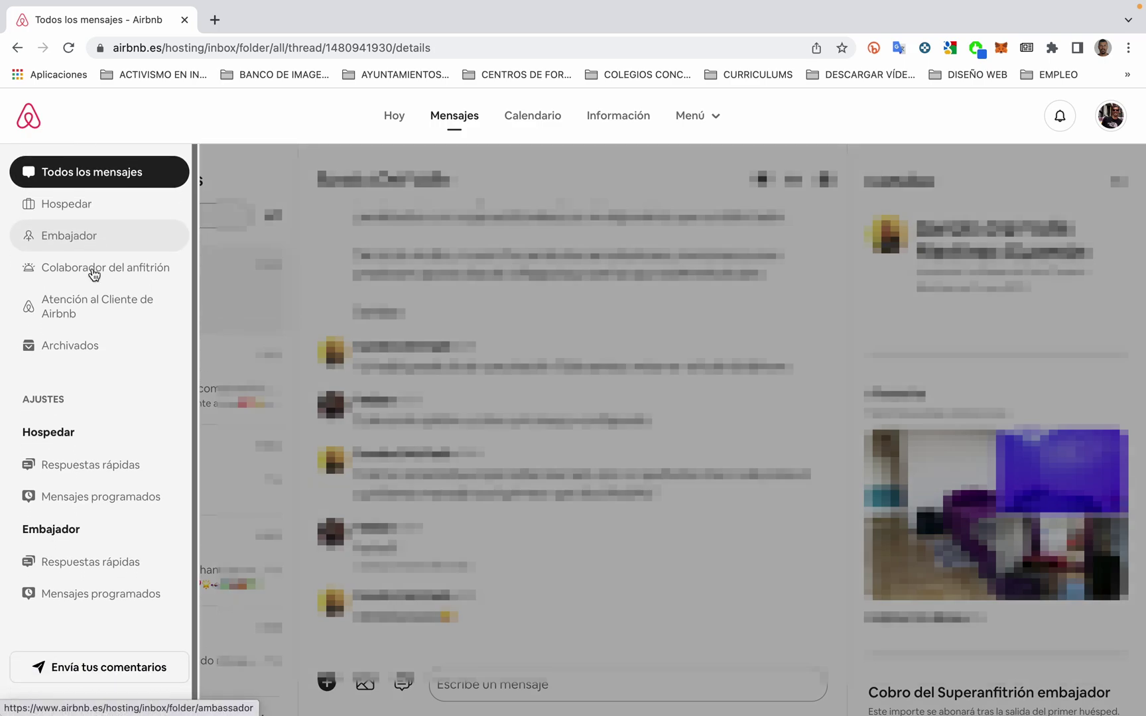
{"action": "scroll", "coordinate": [90, 361], "scroll_direction": "up", "scroll_amount": 1}
{"action": "scroll", "coordinate": [89, 360], "scroll_direction": "down", "scroll_amount": 1}
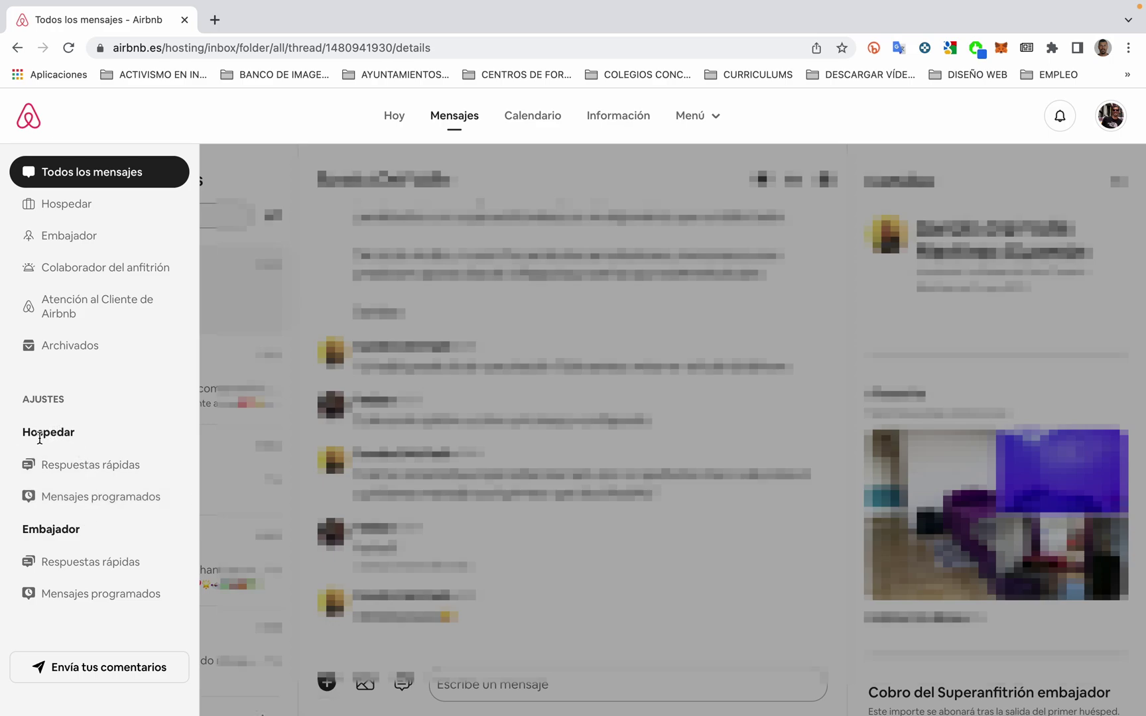
{"action": "left_click", "coordinate": [112, 504]}
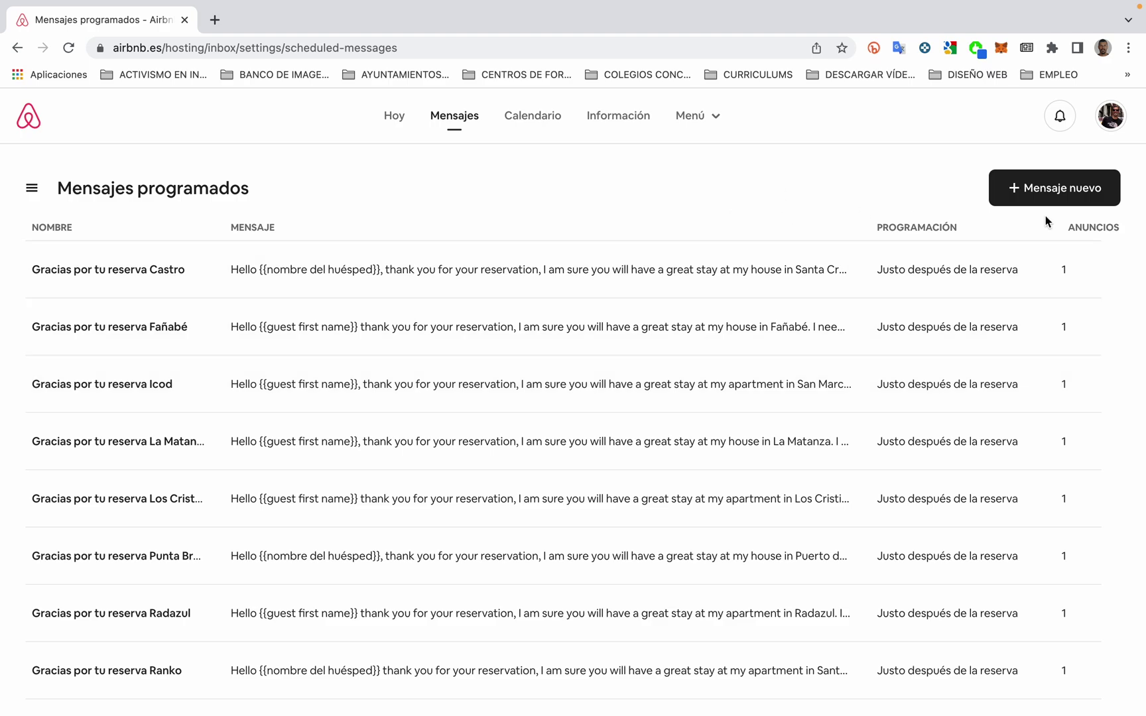
{"action": "left_click", "coordinate": [1067, 192]}
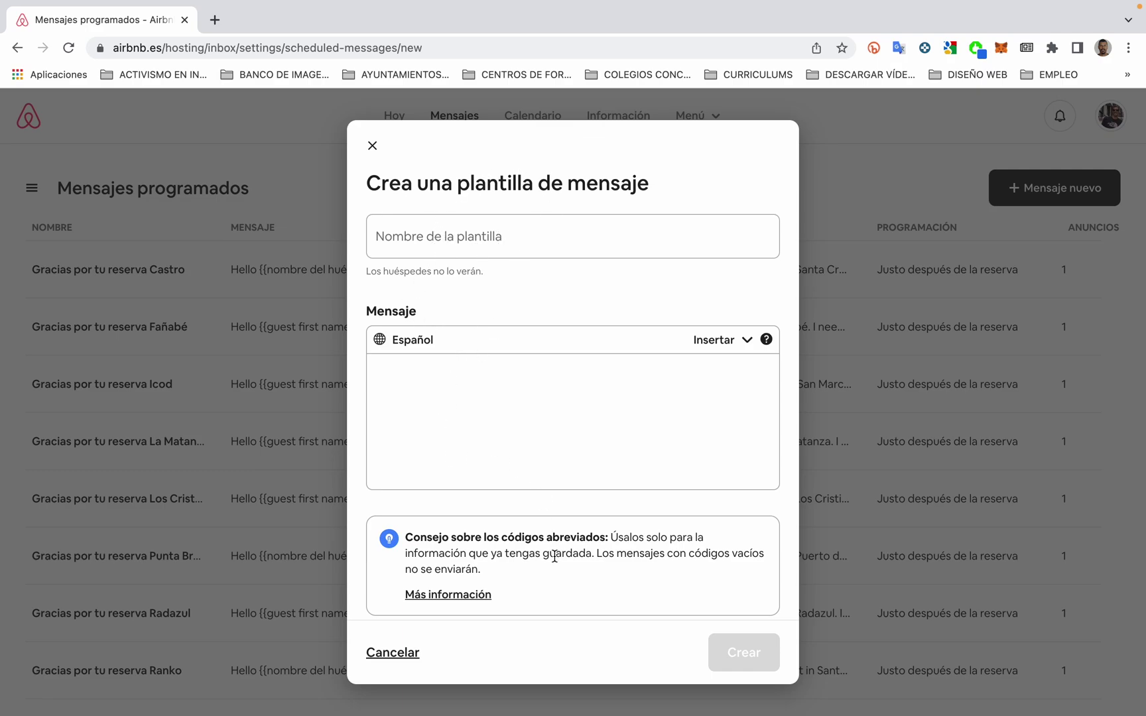
- Switch to the desktop, close the Vista Previa image and open the MENSAJES PROGRAMADOS Y RESPUETAS RÁPIDAS EN AIRBNB.txt file in TextEdit
{"action": "key", "text": "super+Tab"}
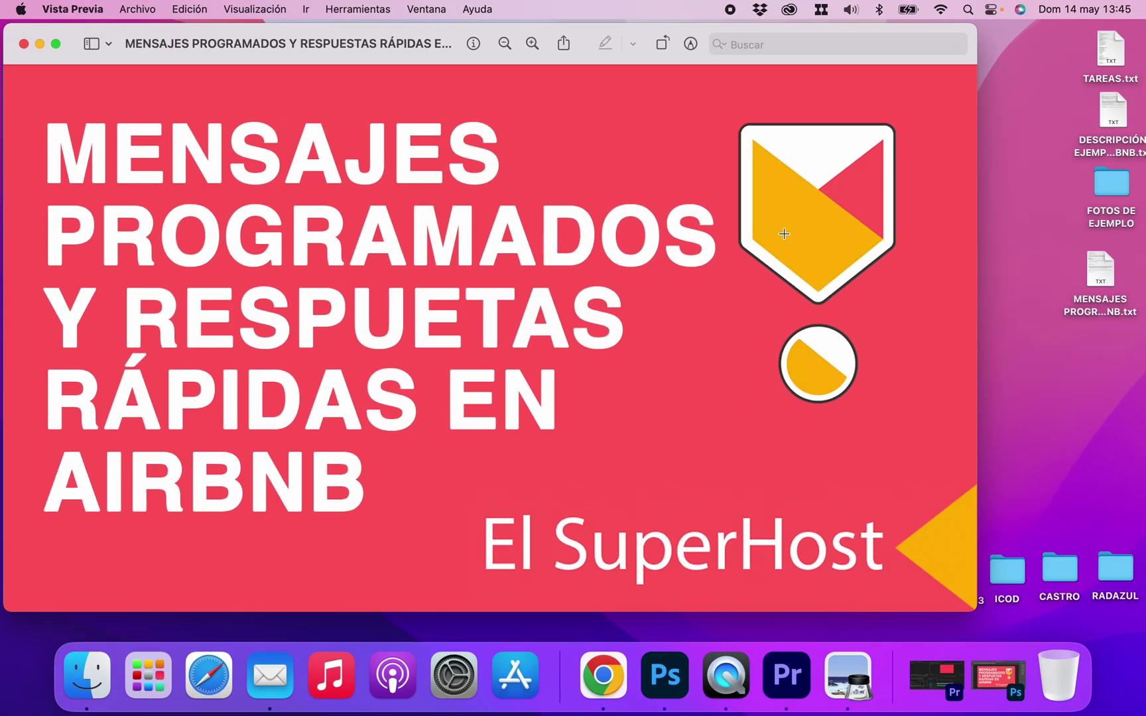
{"action": "left_click", "coordinate": [24, 44]}
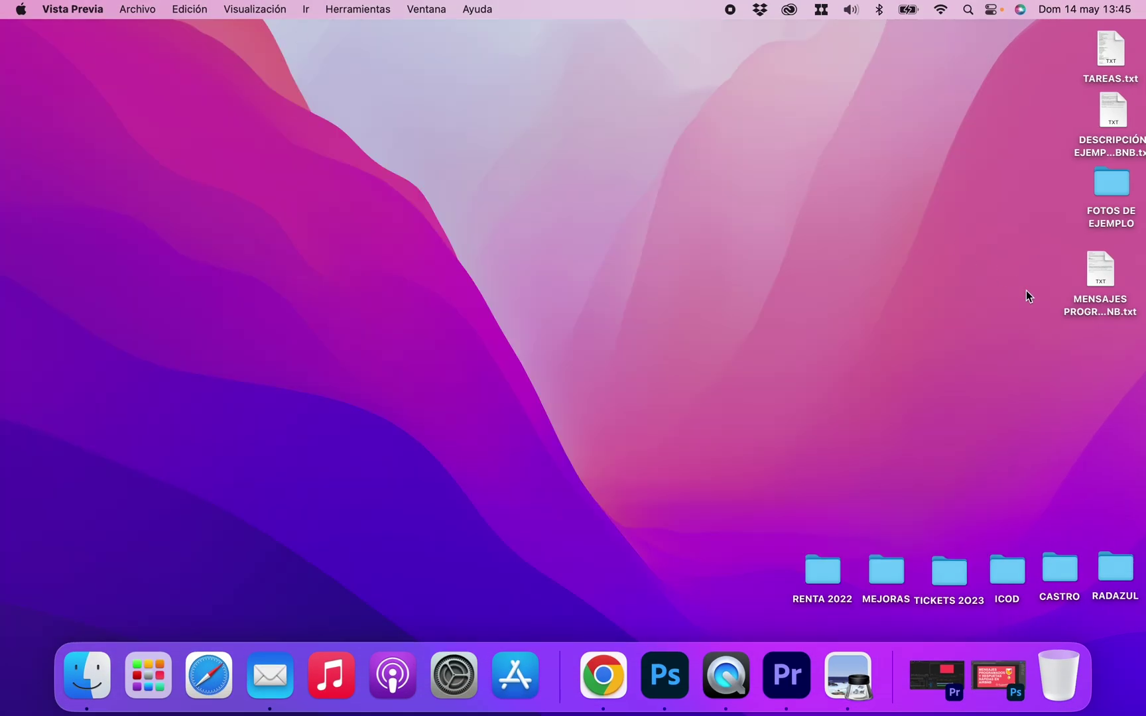
{"action": "double_click", "coordinate": [1110, 265]}
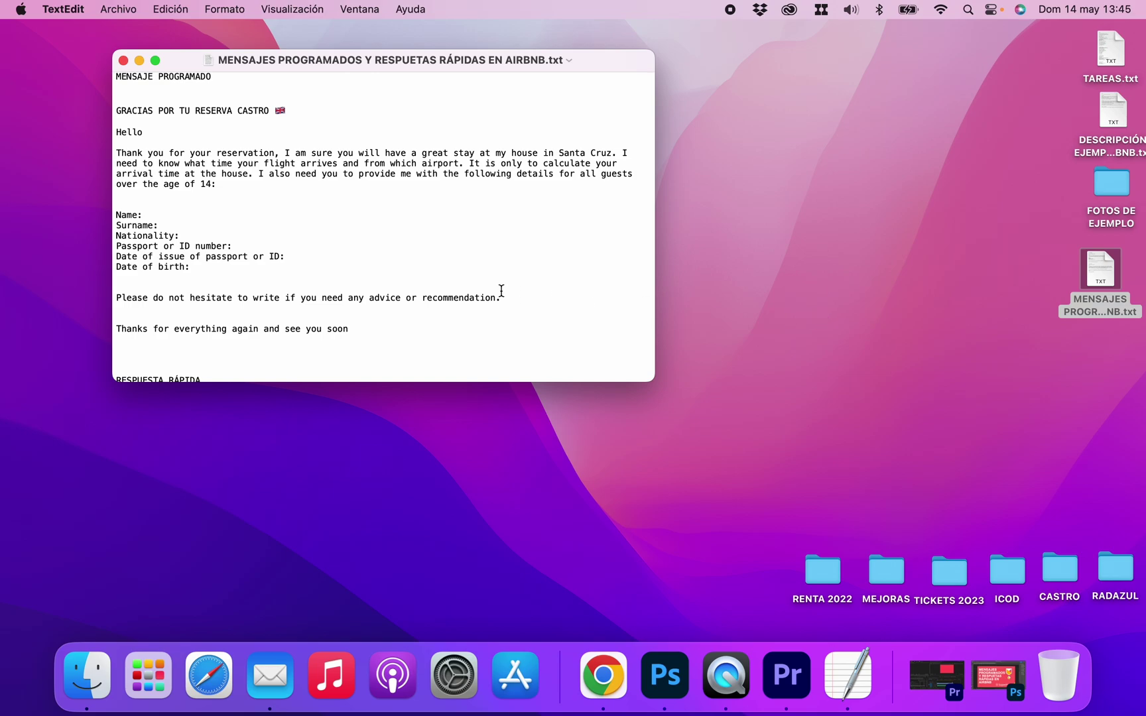
{"action": "left_click_drag", "start_coordinate": [337, 69], "coordinate": [529, 146]}
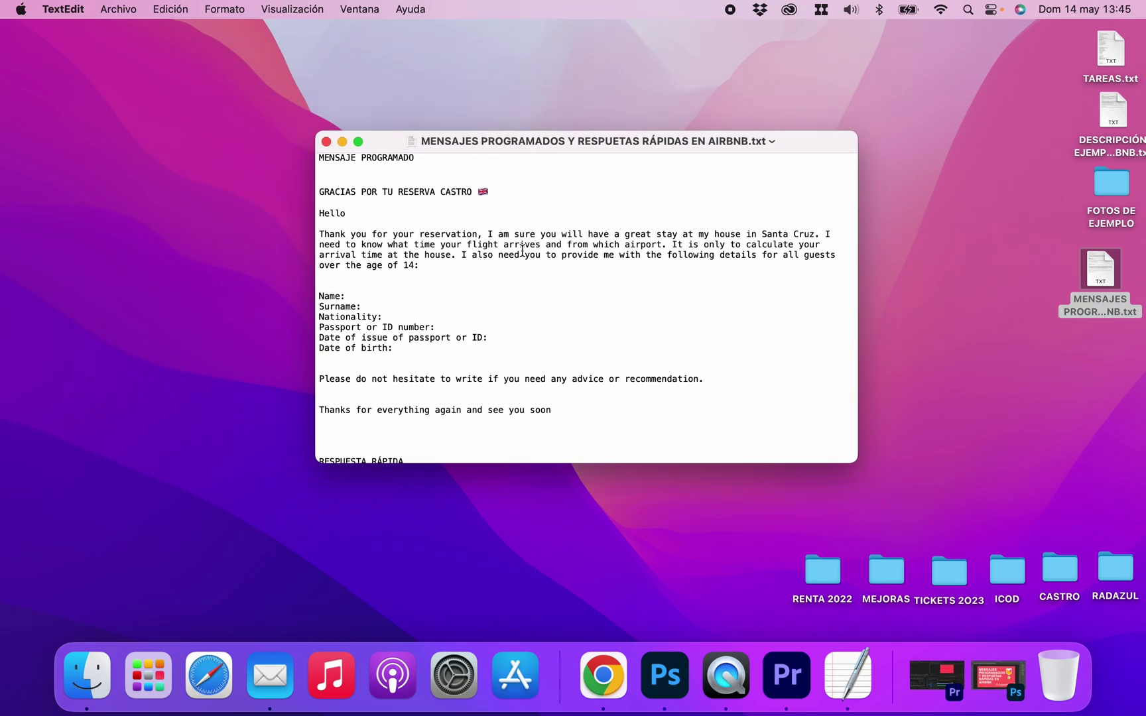
- Copy the title "GRACIAS POR TU RESERVA CASTRO 🇬🇧" from the text file and paste it as the template name in Chrome
{"action": "scroll", "coordinate": [522, 251], "scroll_direction": "down", "scroll_amount": 1}
{"action": "scroll", "coordinate": [522, 250], "scroll_direction": "up", "scroll_amount": 2}
{"action": "left_click", "coordinate": [321, 187]}
{"action": "left_click_drag", "start_coordinate": [321, 187], "coordinate": [497, 188]}
{"action": "key", "text": "super+c"}
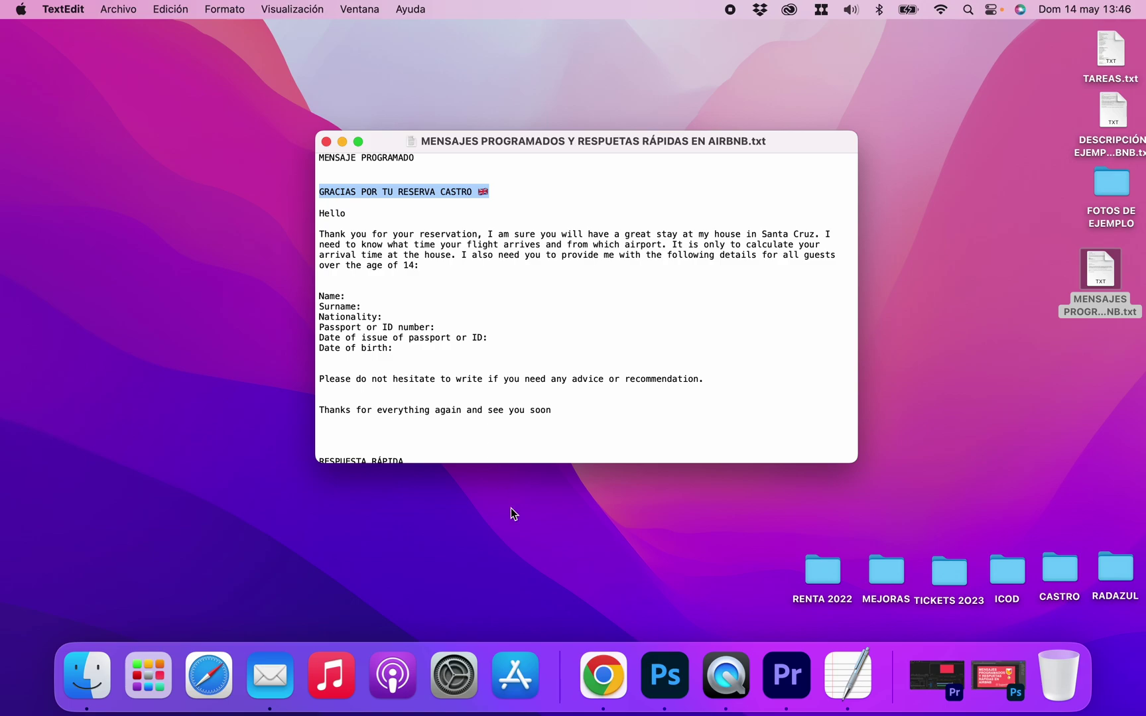
{"action": "left_click", "coordinate": [602, 677]}
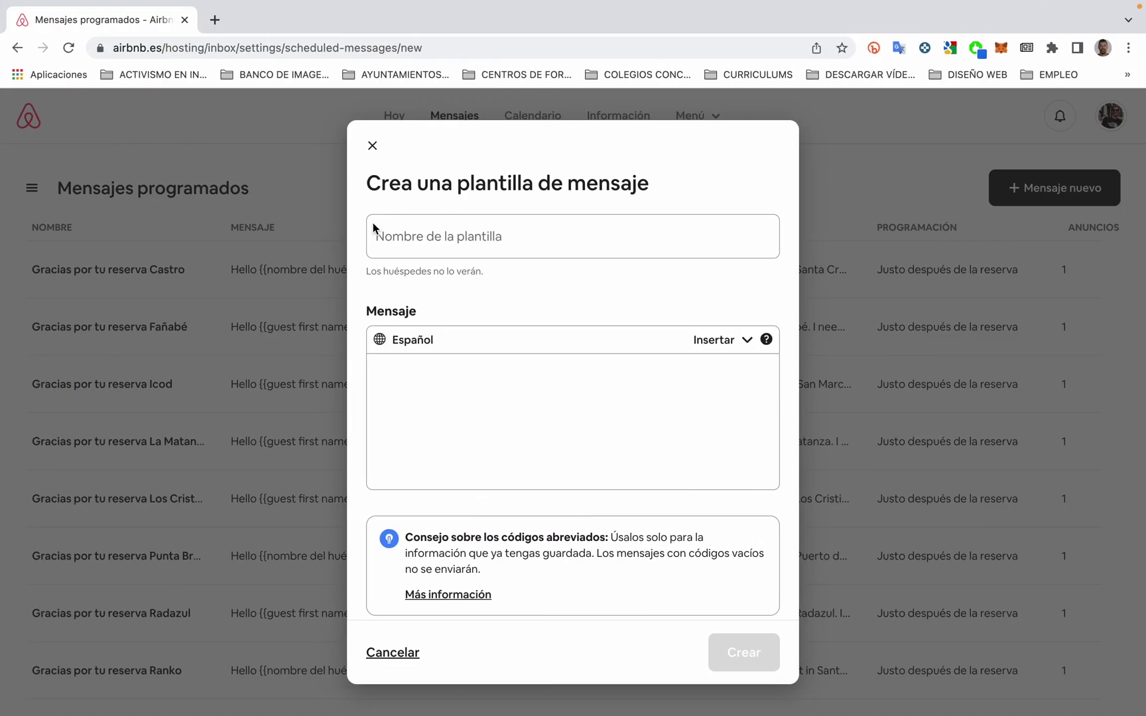
{"action": "left_click", "coordinate": [409, 229]}
{"action": "key", "text": "super+v"}
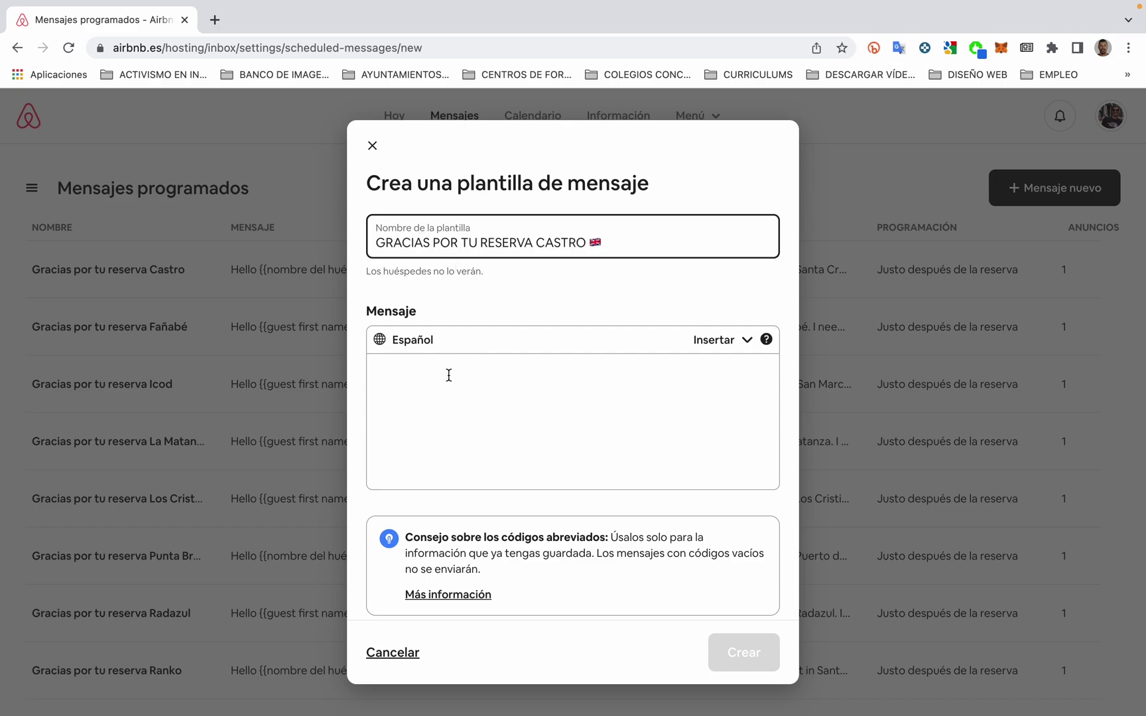
- Copy the message from "Hello" through "see you soon" in the TextEdit file and paste it into the template's message body in Chrome
{"action": "key", "text": "super+Tab"}
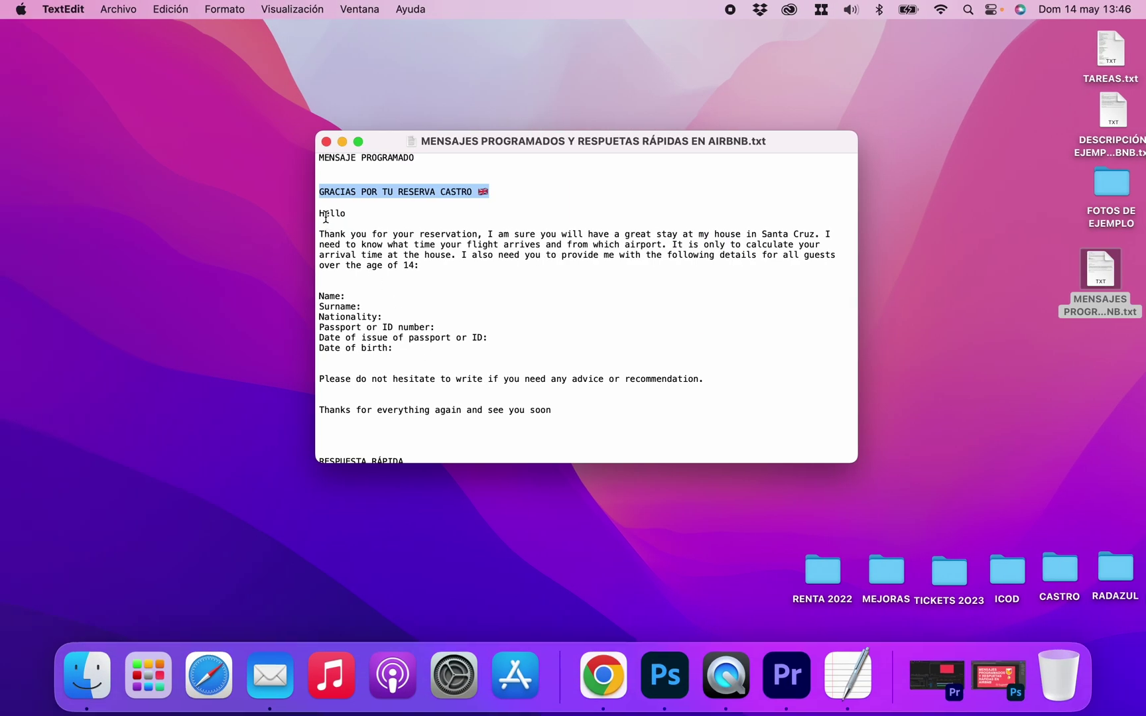
{"action": "left_click_drag", "start_coordinate": [320, 213], "coordinate": [584, 413]}
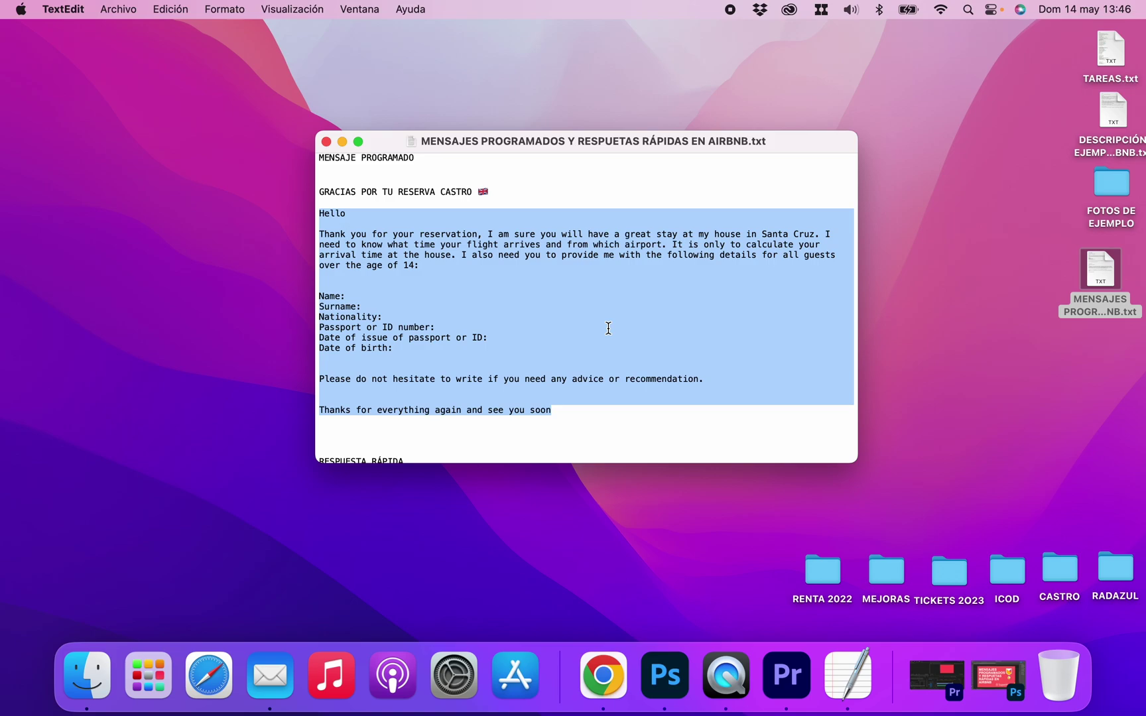
{"action": "key", "text": "super+c"}
{"action": "key", "text": "ctrl+Right"}
{"action": "left_click", "coordinate": [465, 376]}
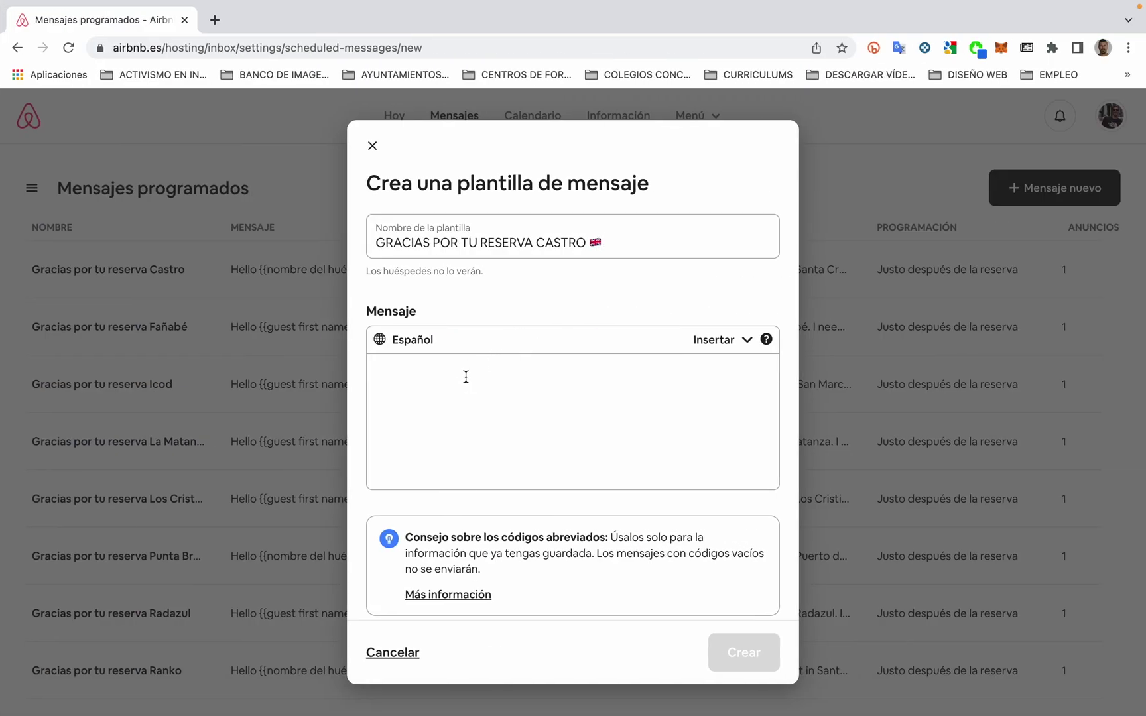
{"action": "key", "text": "super+v"}
- Set the template's message language to English
{"action": "left_click", "coordinate": [426, 266]}
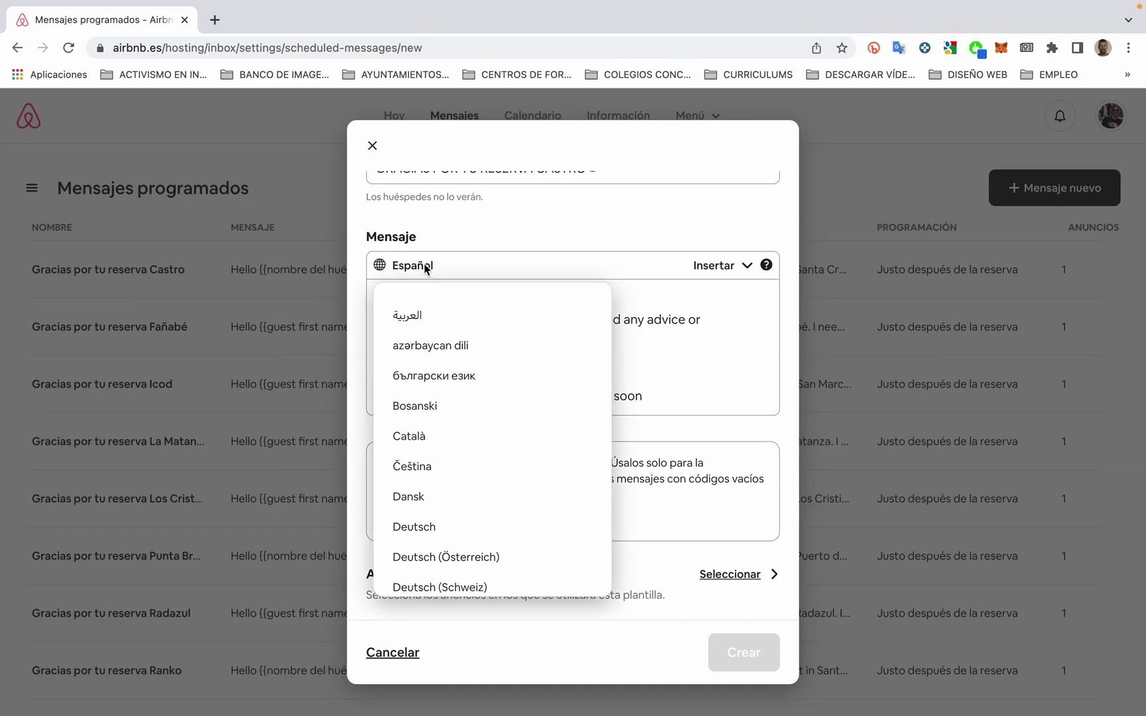
{"action": "scroll", "coordinate": [409, 376], "scroll_direction": "down", "scroll_amount": 3}
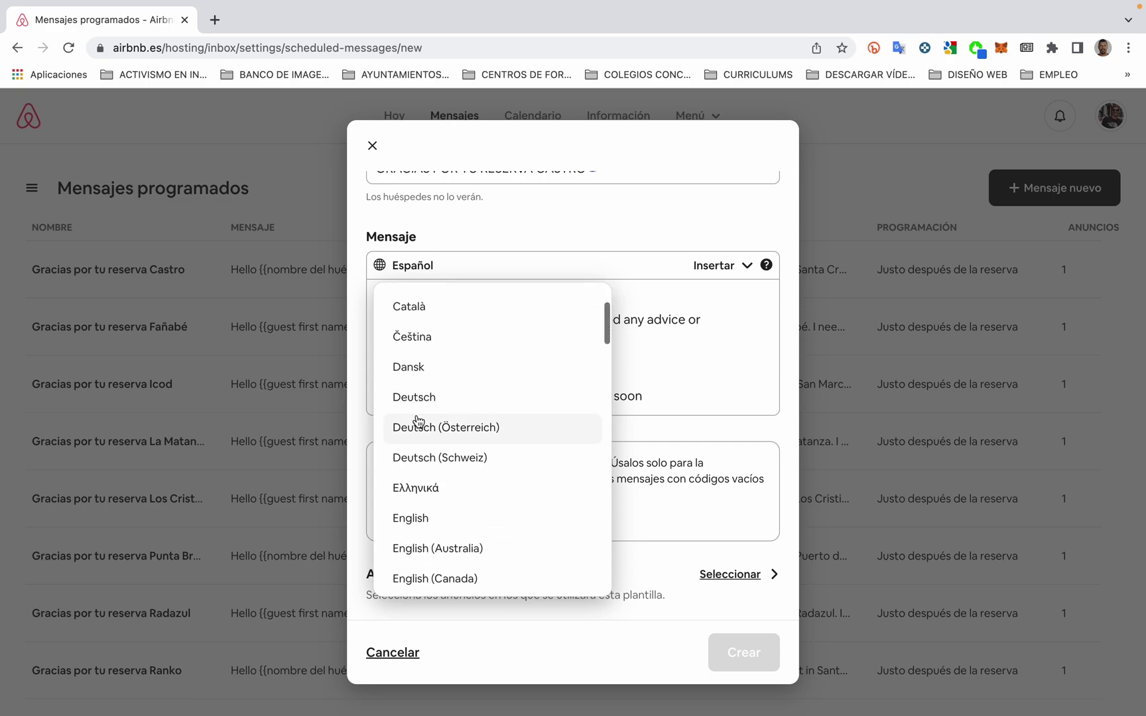
{"action": "scroll", "coordinate": [417, 421], "scroll_direction": "down", "scroll_amount": 3}
{"action": "left_click", "coordinate": [418, 405]}
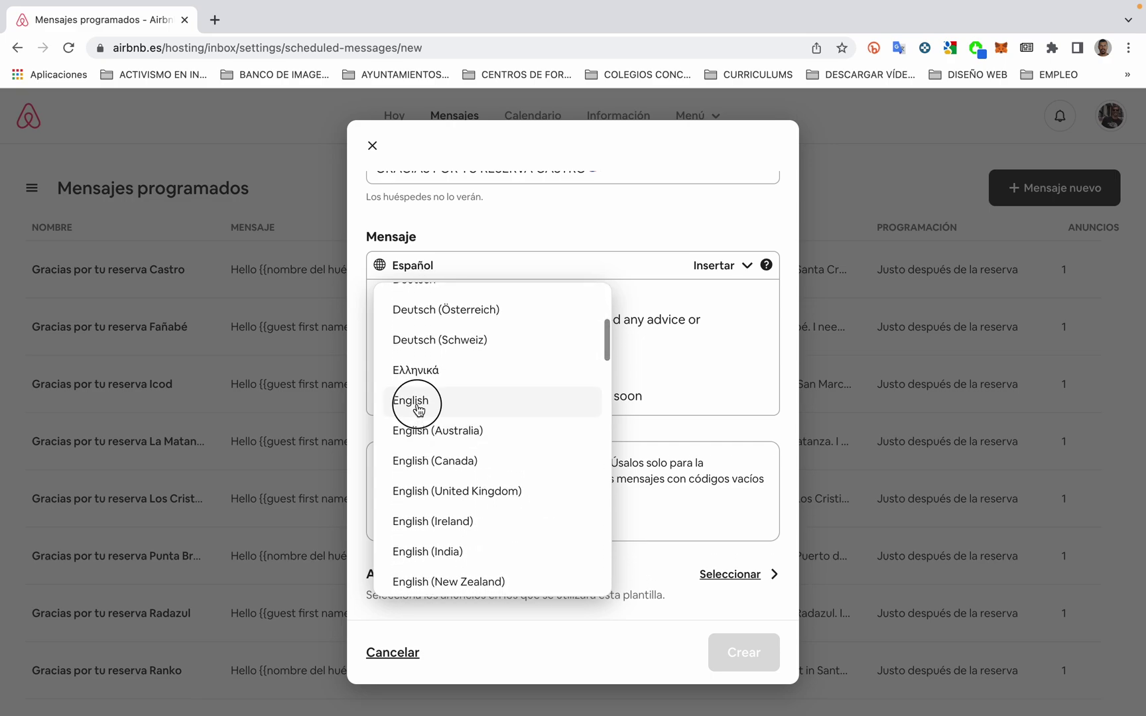
- Insert the guest first name shortcode after "Hello" in the message greeting
{"action": "scroll", "coordinate": [563, 340], "scroll_direction": "up", "scroll_amount": 5}
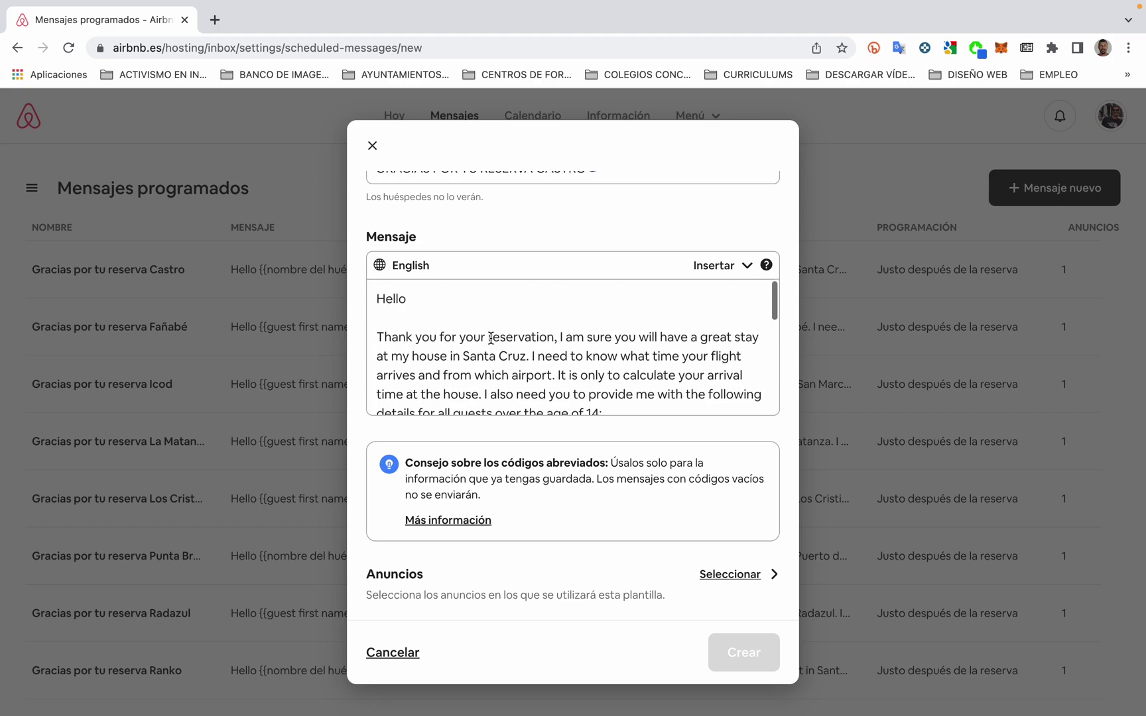
{"action": "left_click", "coordinate": [423, 298]}
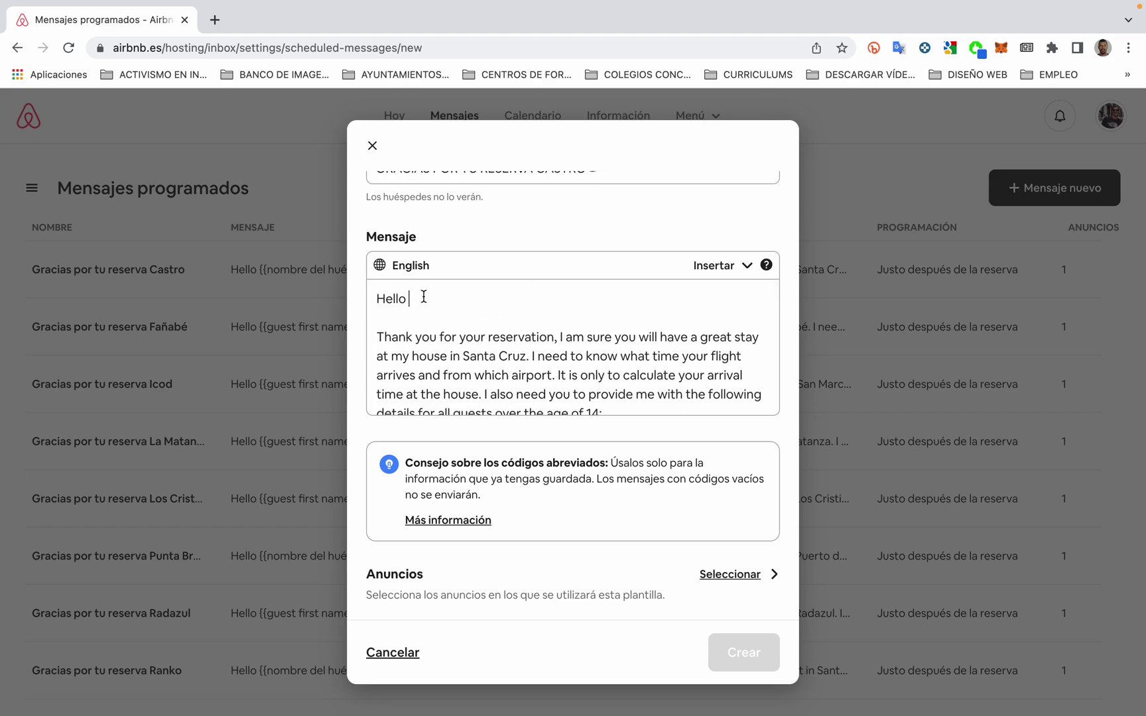
{"action": "left_click", "coordinate": [749, 266]}
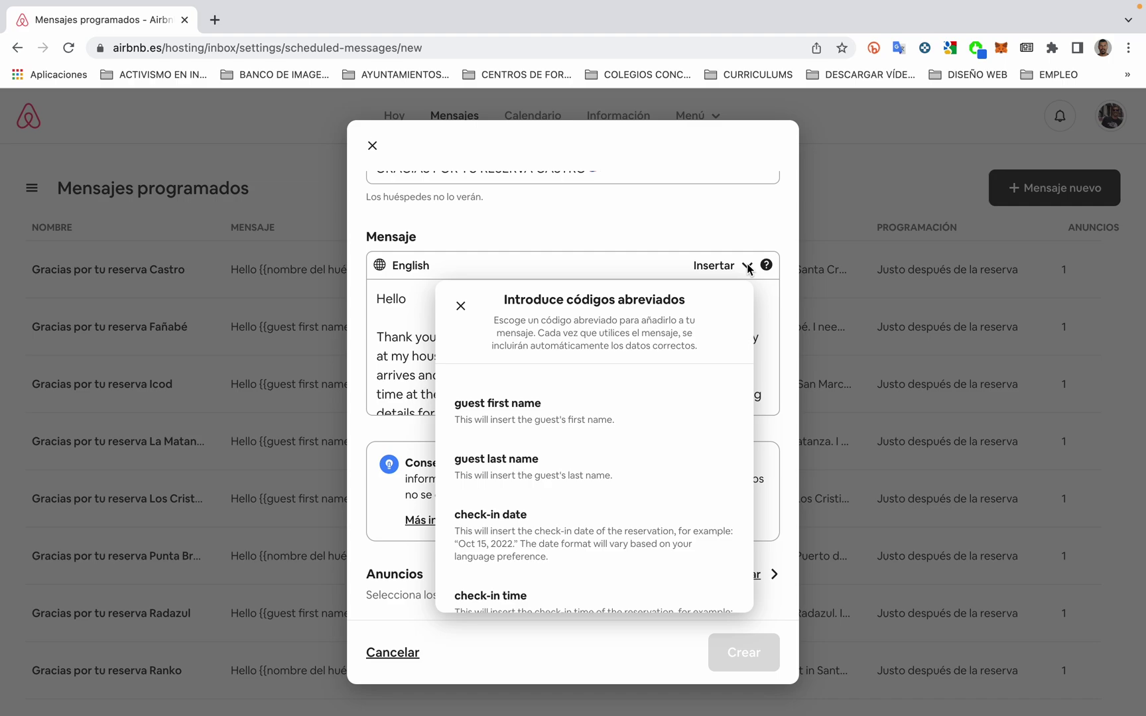
{"action": "left_click", "coordinate": [564, 422]}
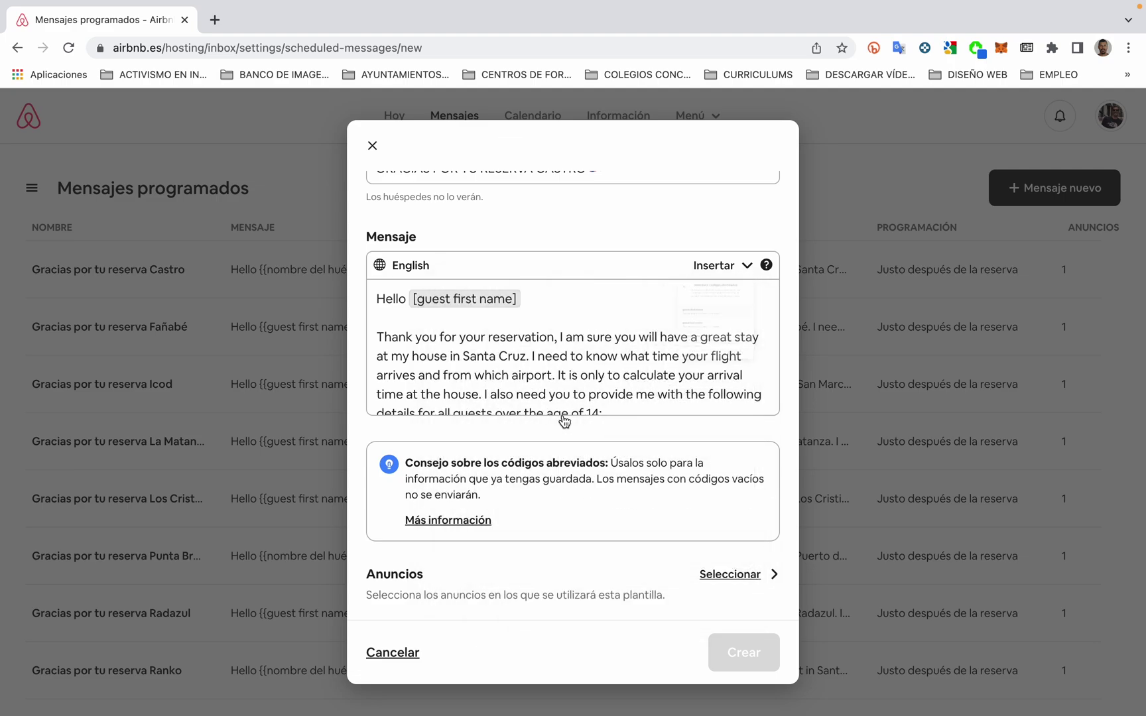
- Look through the available message shortcodes, such as checkout time, address and wifi name, and close the list without inserting one
{"action": "left_click", "coordinate": [747, 268]}
{"action": "scroll", "coordinate": [580, 453], "scroll_direction": "down", "scroll_amount": 5}
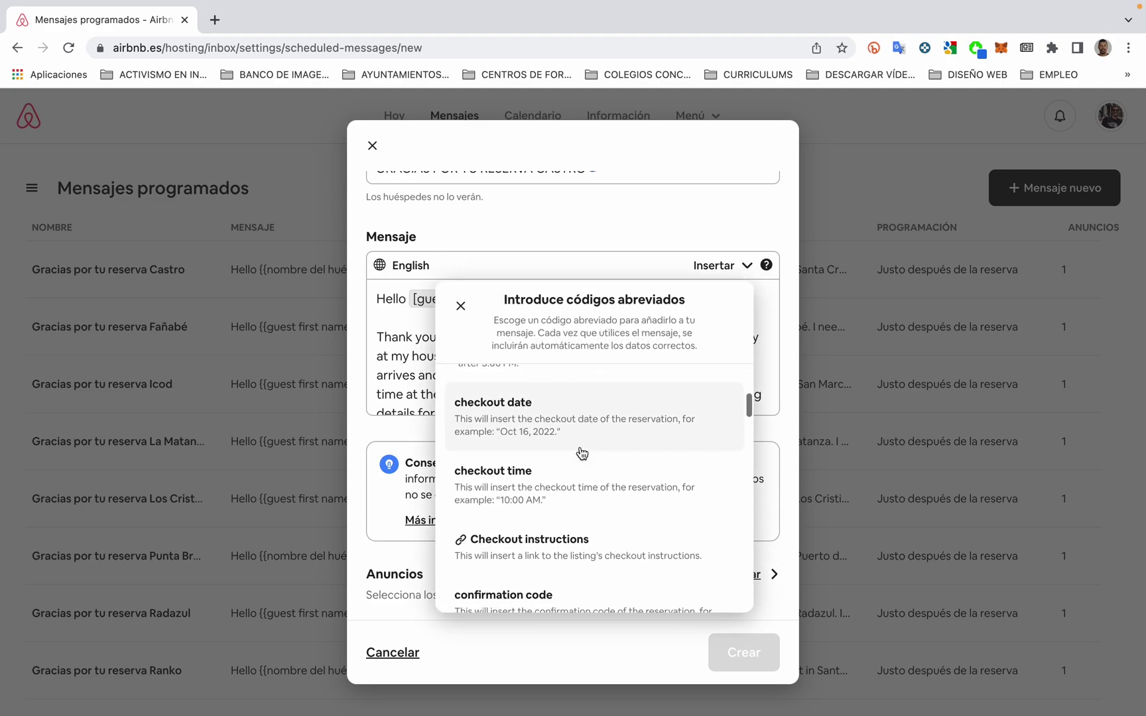
{"action": "scroll", "coordinate": [582, 453], "scroll_direction": "down", "scroll_amount": 3}
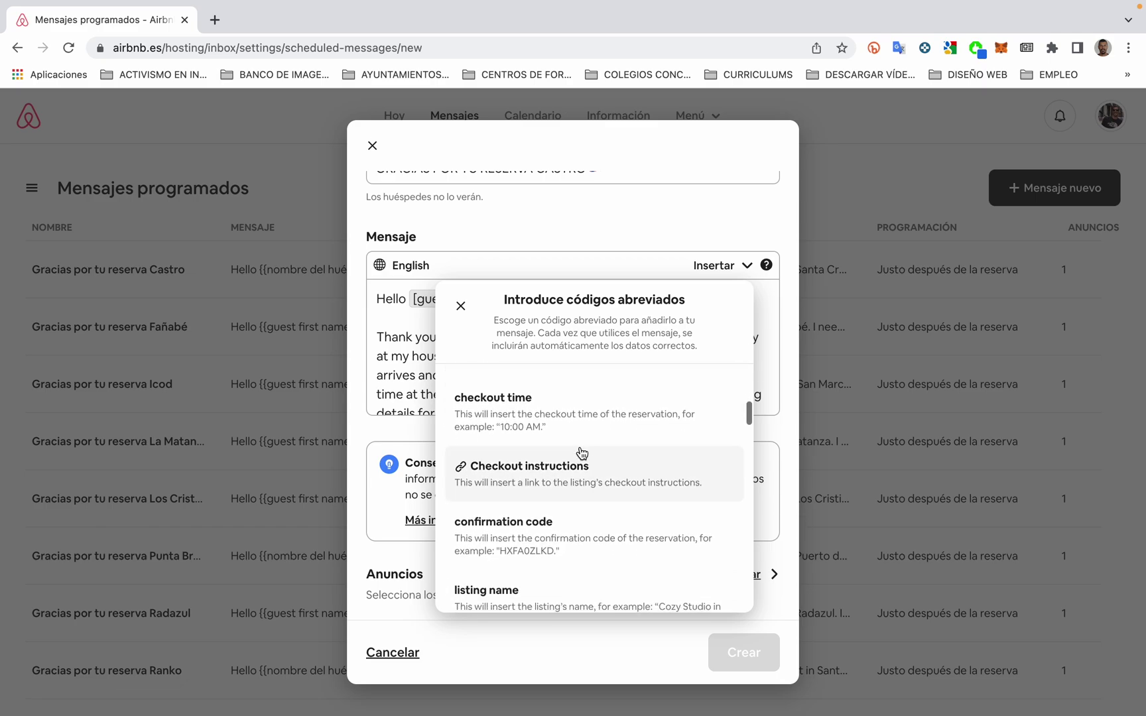
{"action": "scroll", "coordinate": [582, 453], "scroll_direction": "down", "scroll_amount": 1}
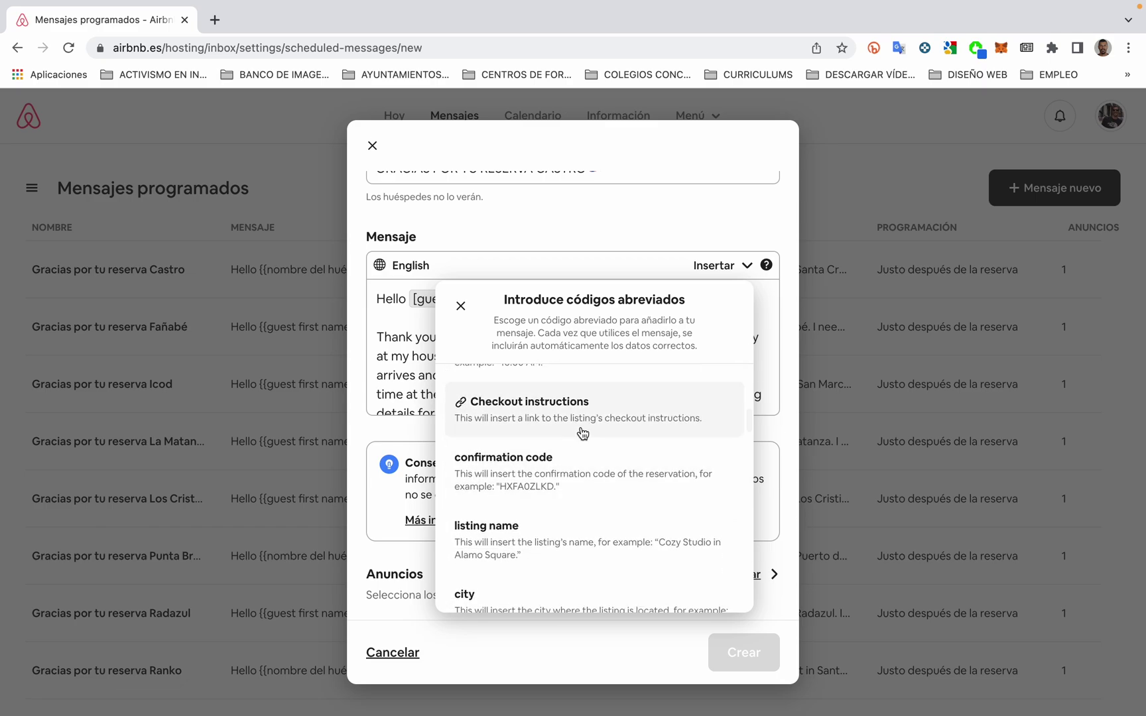
{"action": "scroll", "coordinate": [582, 433], "scroll_direction": "down", "scroll_amount": 2}
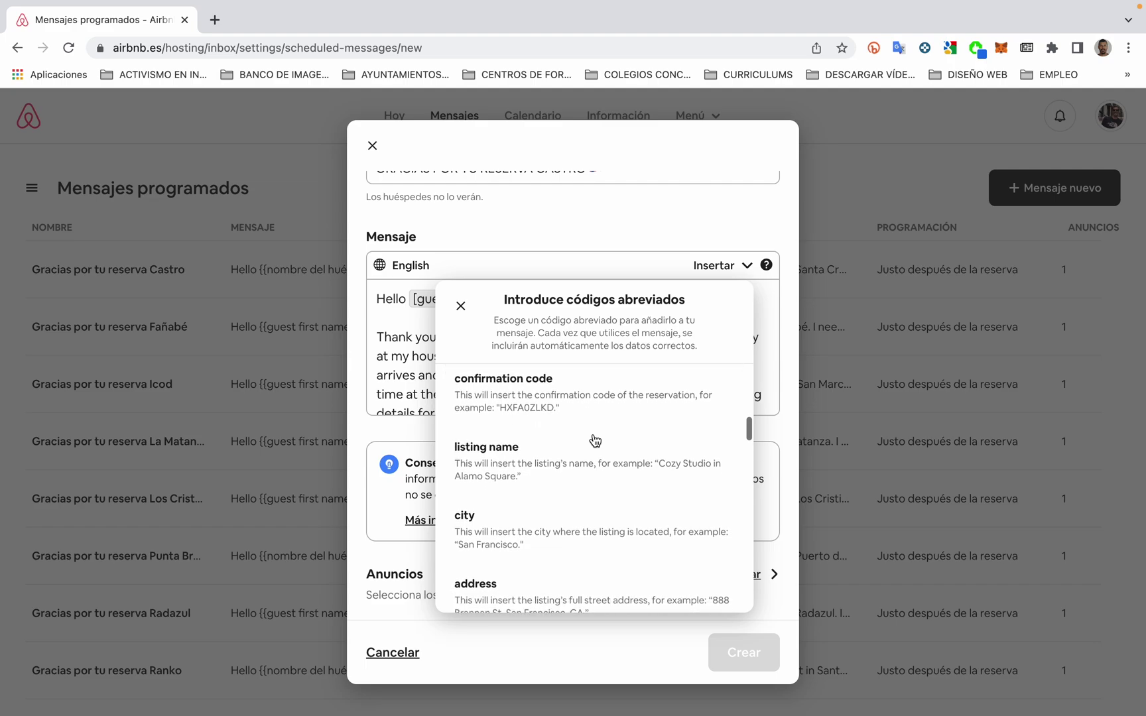
{"action": "scroll", "coordinate": [595, 441], "scroll_direction": "down", "scroll_amount": 2}
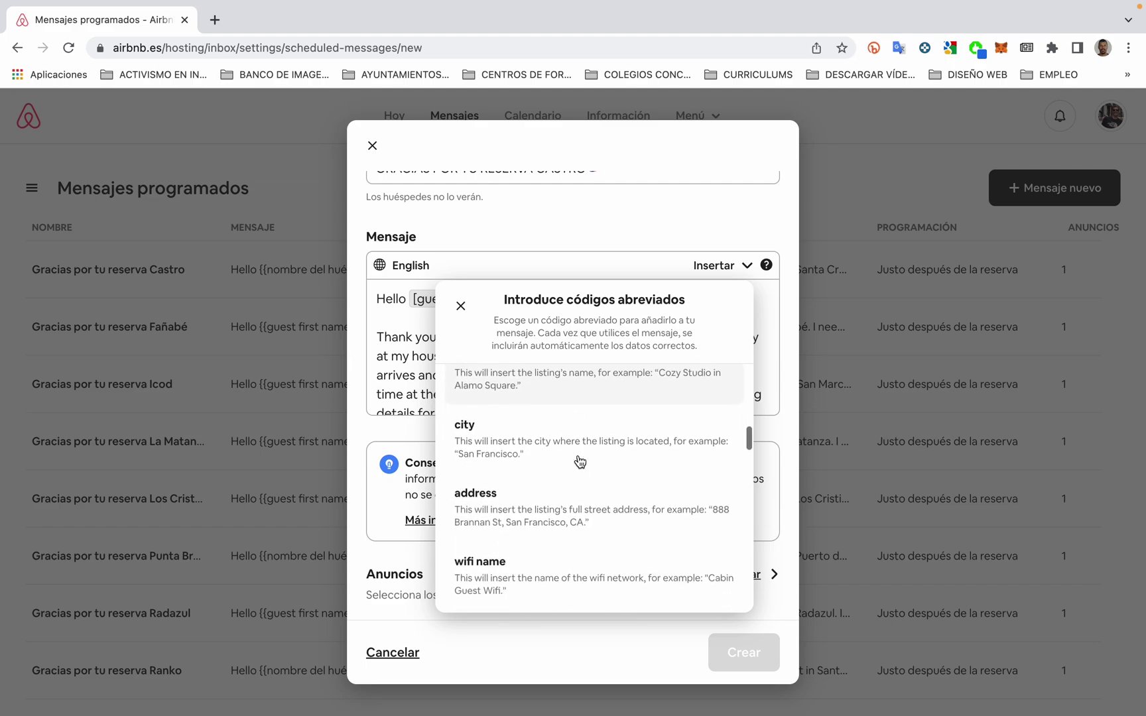
{"action": "scroll", "coordinate": [580, 463], "scroll_direction": "down", "scroll_amount": 2}
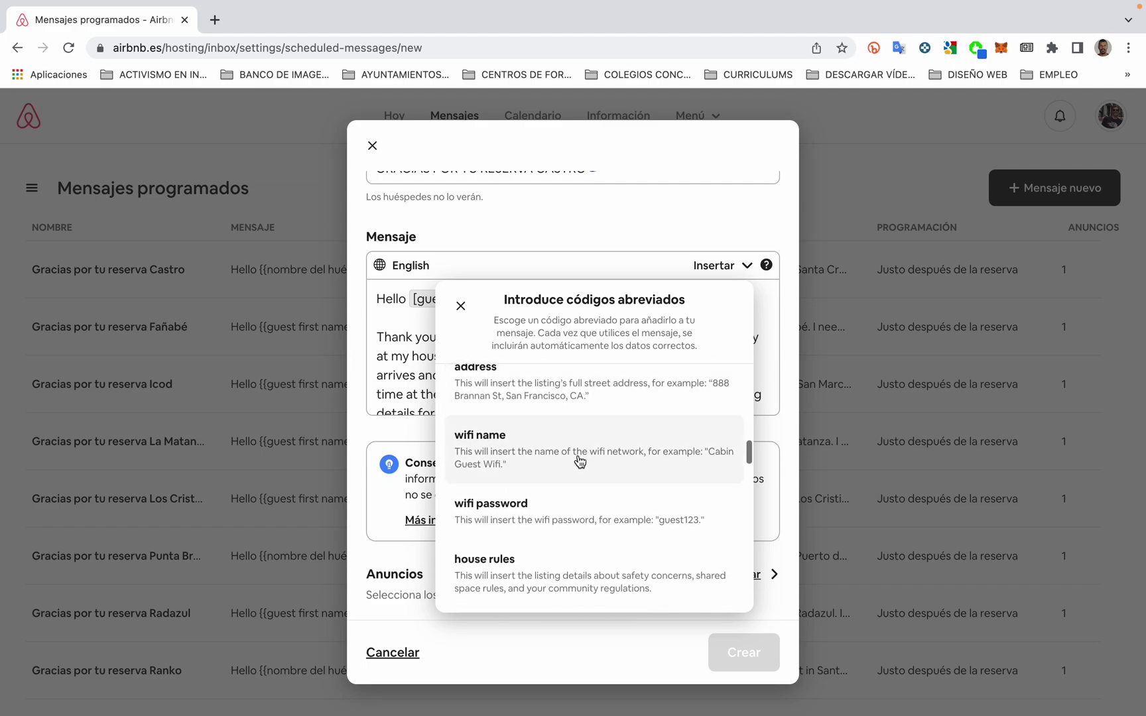
{"action": "scroll", "coordinate": [603, 486], "scroll_direction": "up", "scroll_amount": 3}
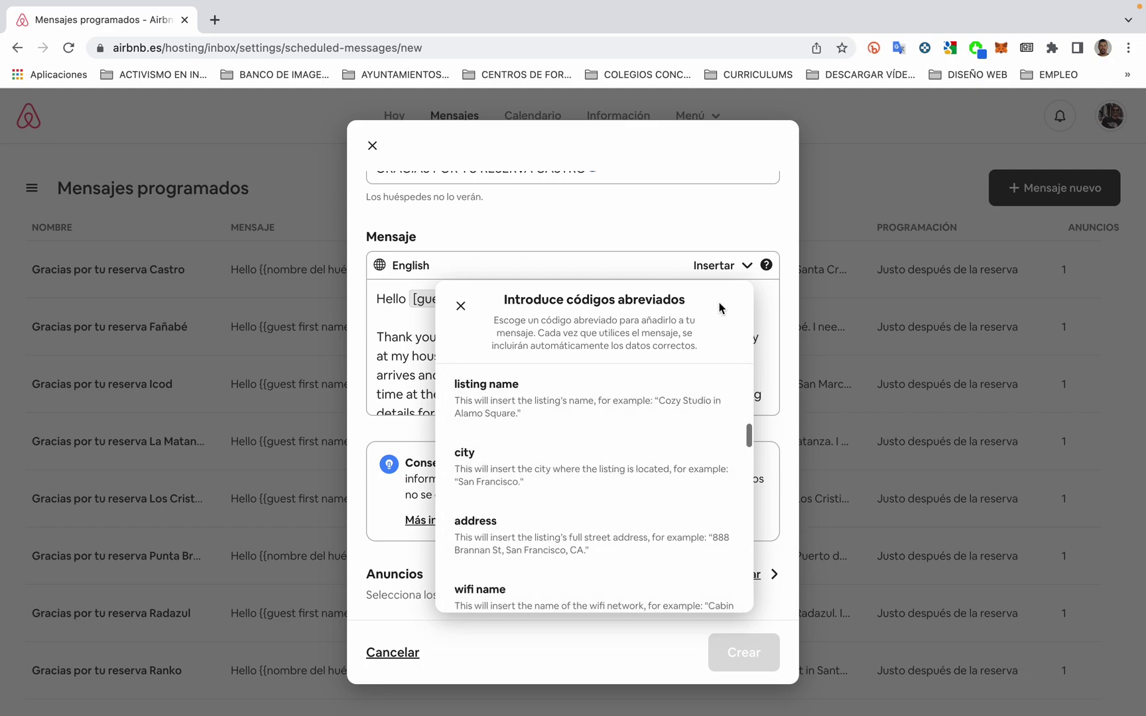
{"action": "left_click", "coordinate": [748, 266]}
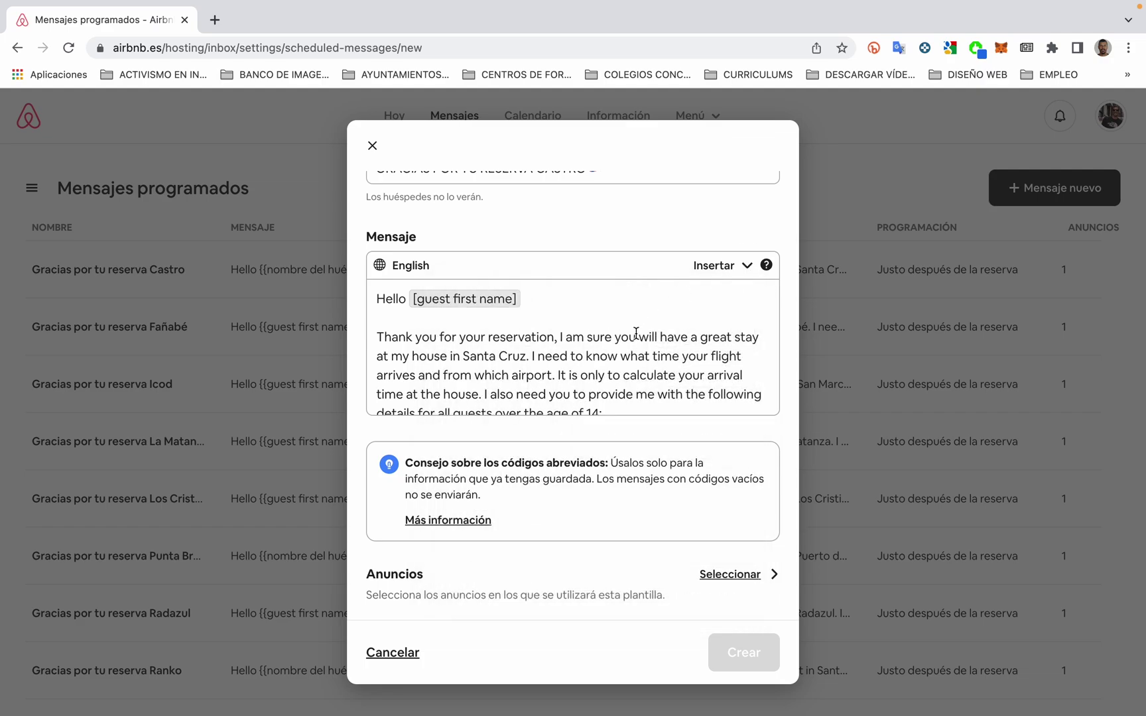
{"action": "scroll", "coordinate": [635, 341], "scroll_direction": "down", "scroll_amount": 1}
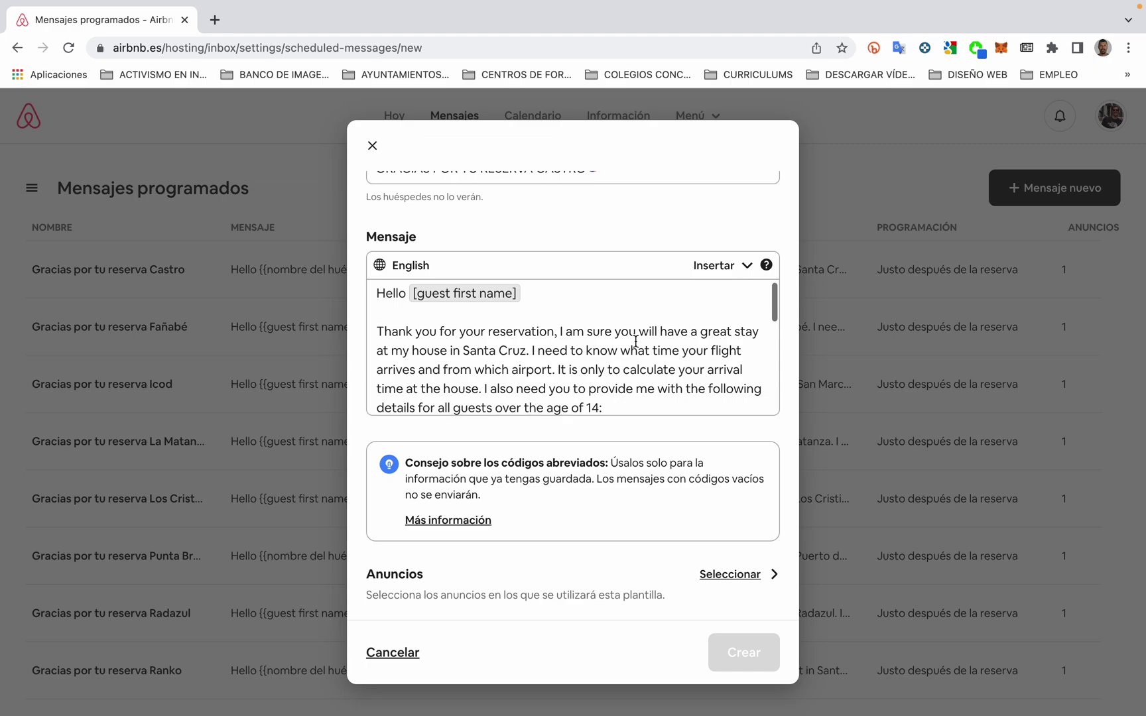
{"action": "scroll", "coordinate": [636, 341], "scroll_direction": "up", "scroll_amount": 1}
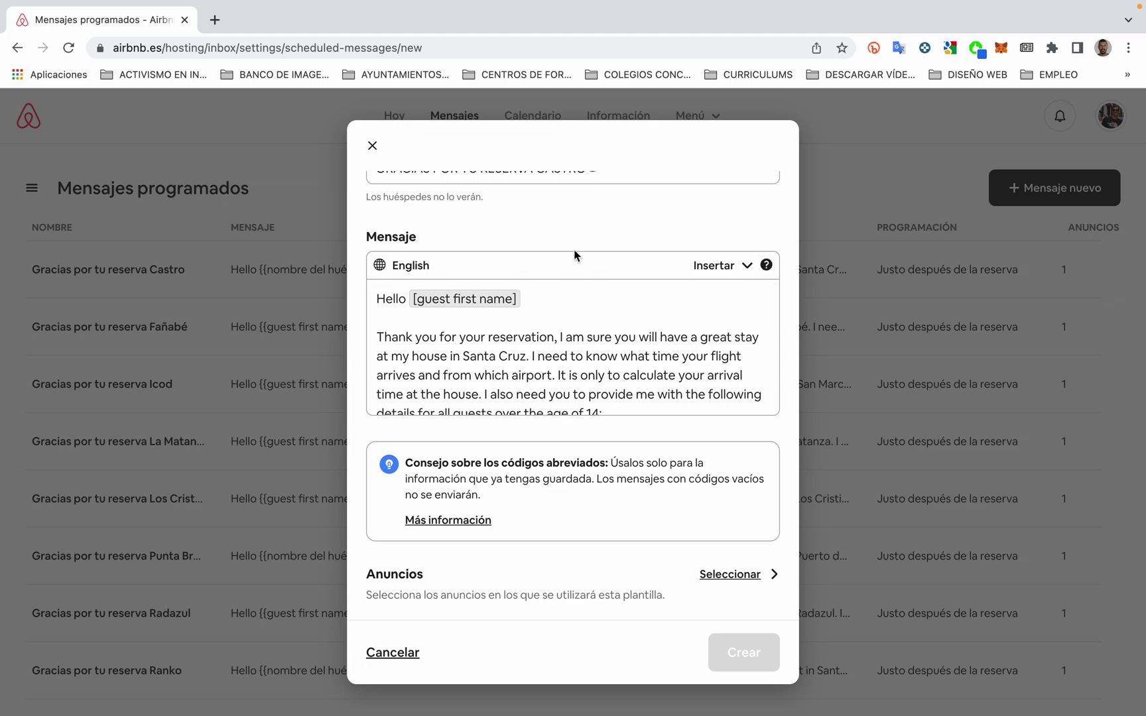
{"action": "scroll", "coordinate": [576, 253], "scroll_direction": "up", "scroll_amount": 2}
{"action": "scroll", "coordinate": [576, 248], "scroll_direction": "down", "scroll_amount": 3}
{"action": "scroll", "coordinate": [566, 270], "scroll_direction": "up", "scroll_amount": 3}
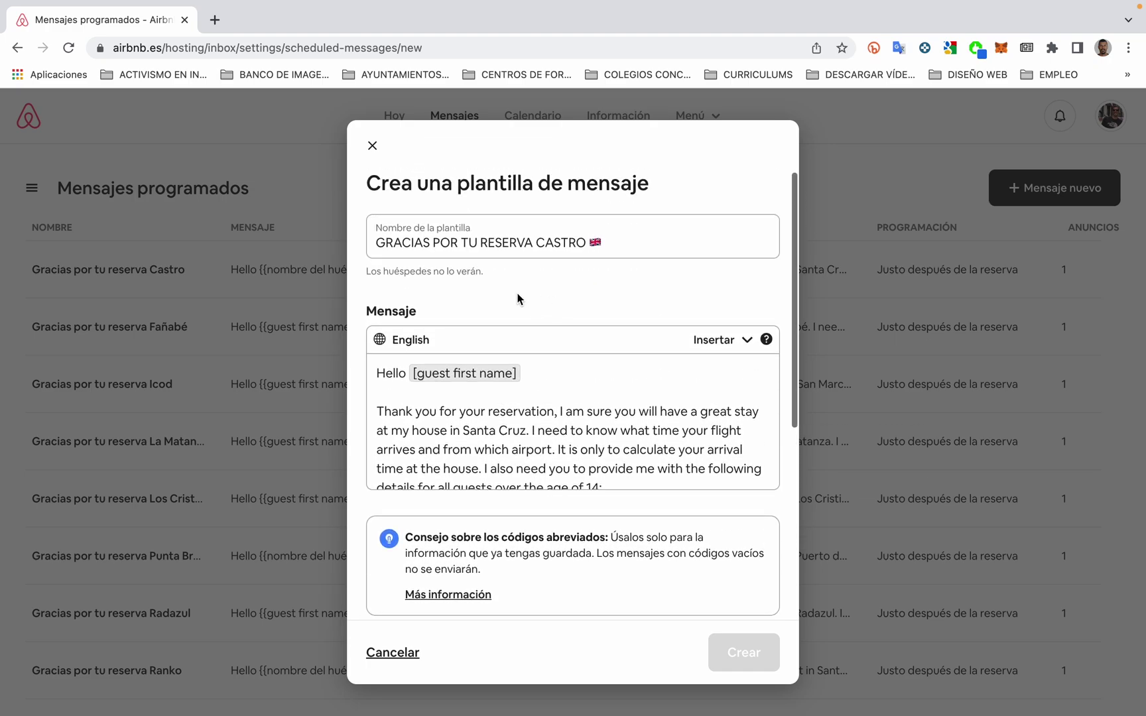
{"action": "scroll", "coordinate": [565, 317], "scroll_direction": "down", "scroll_amount": 1}
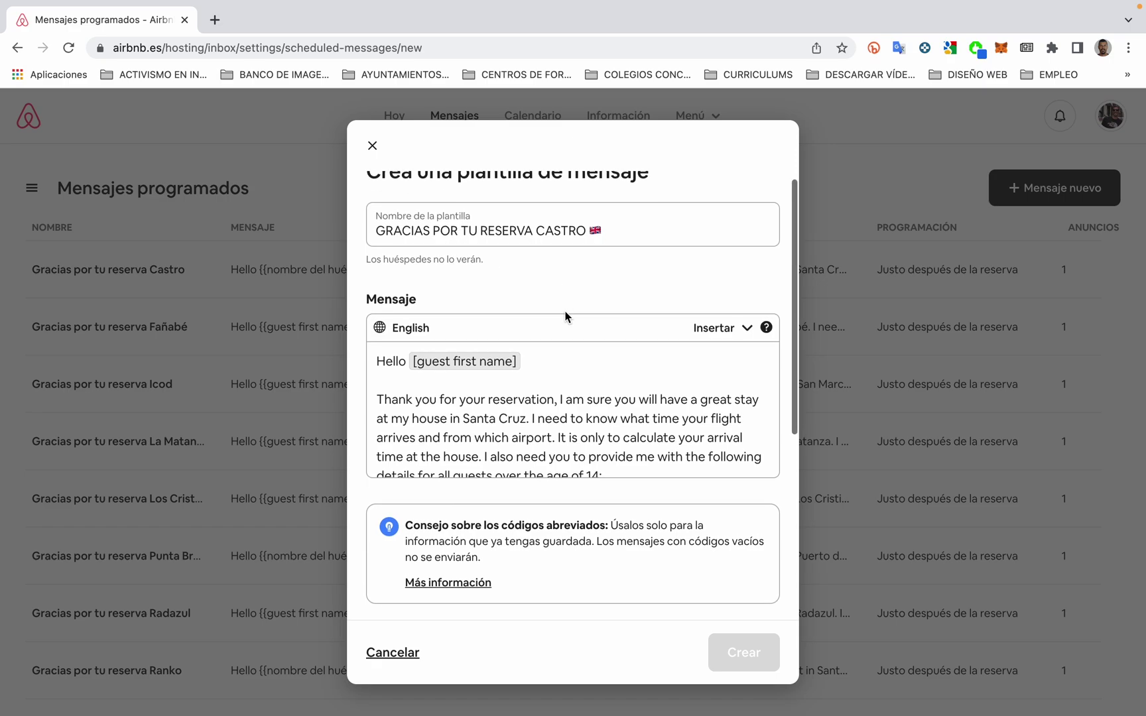
- Assign the message template to the Castro listing only and save the listing selection
{"action": "scroll", "coordinate": [565, 317], "scroll_direction": "up", "scroll_amount": 1}
{"action": "scroll", "coordinate": [565, 317], "scroll_direction": "down", "scroll_amount": 1}
{"action": "scroll", "coordinate": [565, 318], "scroll_direction": "down", "scroll_amount": 1}
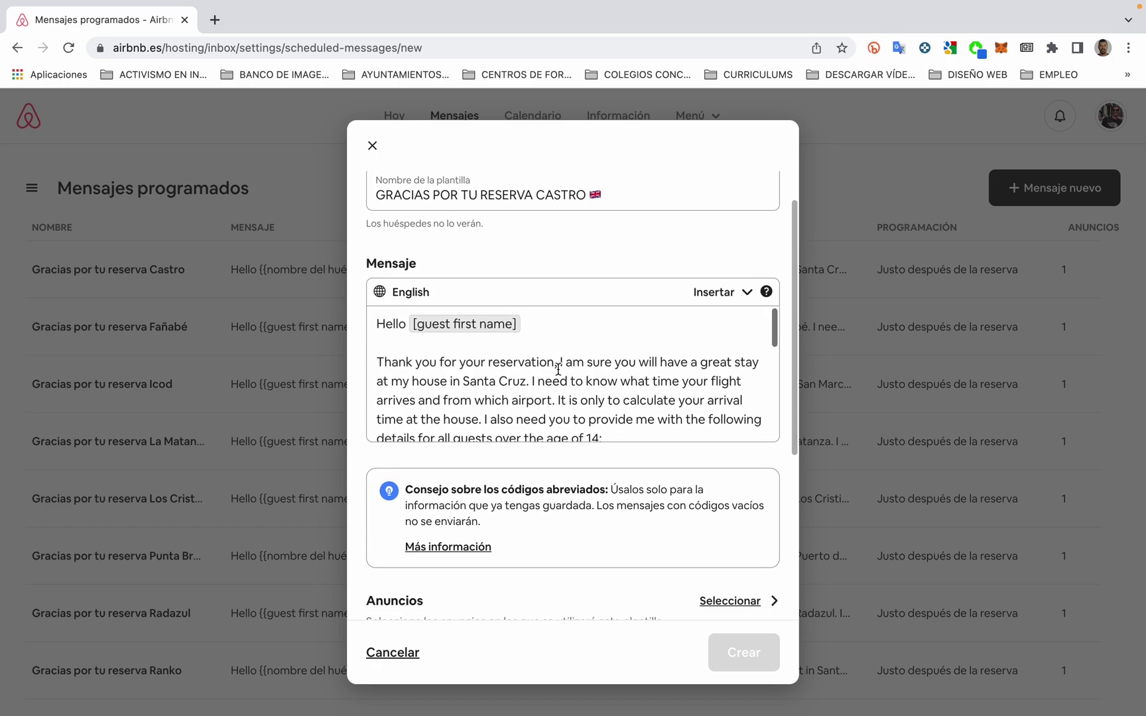
{"action": "scroll", "coordinate": [558, 369], "scroll_direction": "down", "scroll_amount": 1}
{"action": "scroll", "coordinate": [558, 369], "scroll_direction": "up", "scroll_amount": 1}
{"action": "scroll", "coordinate": [550, 461], "scroll_direction": "down", "scroll_amount": 3}
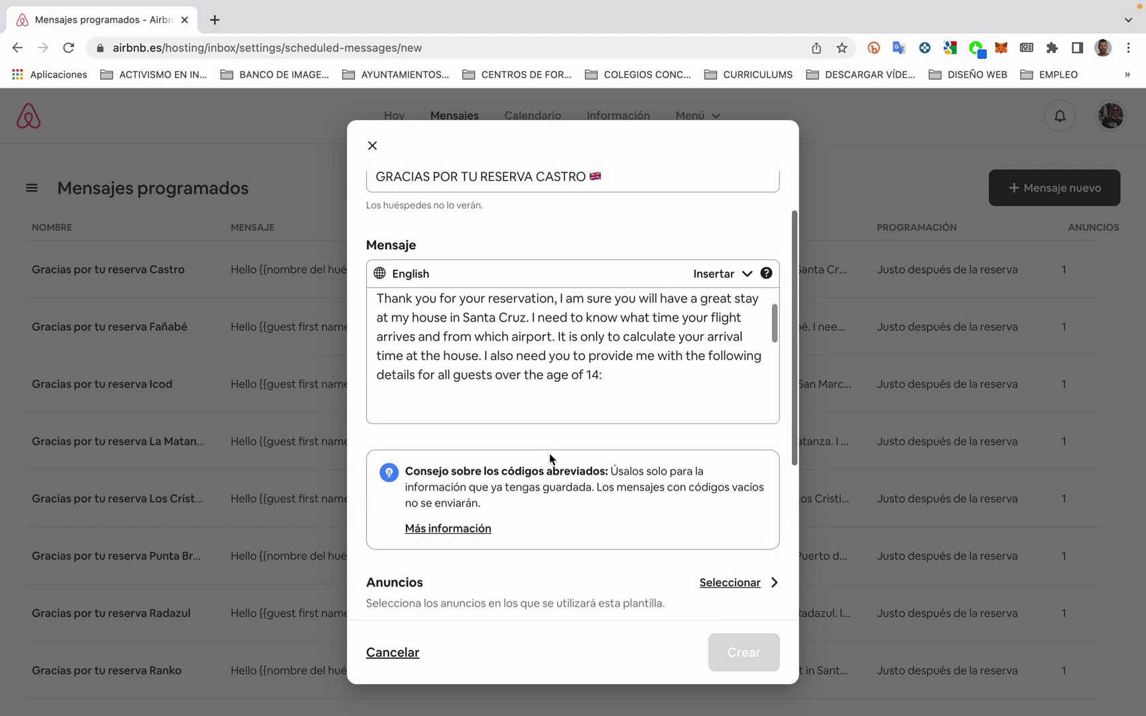
{"action": "scroll", "coordinate": [592, 446], "scroll_direction": "down", "scroll_amount": 2}
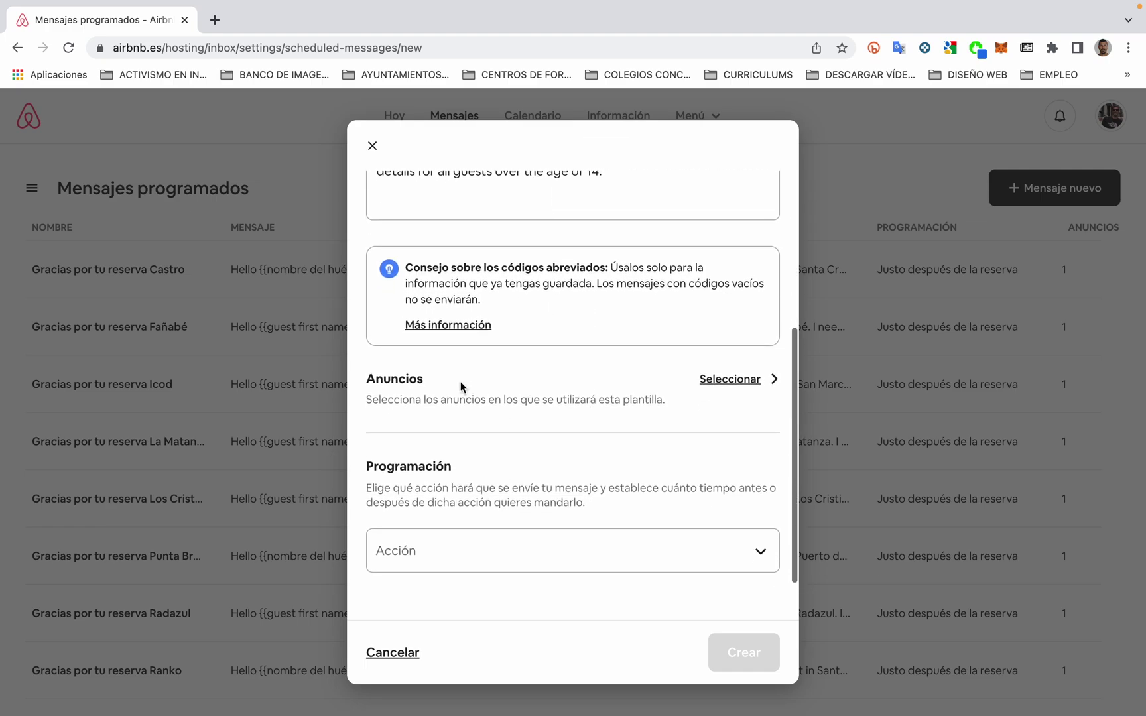
{"action": "left_click", "coordinate": [727, 384]}
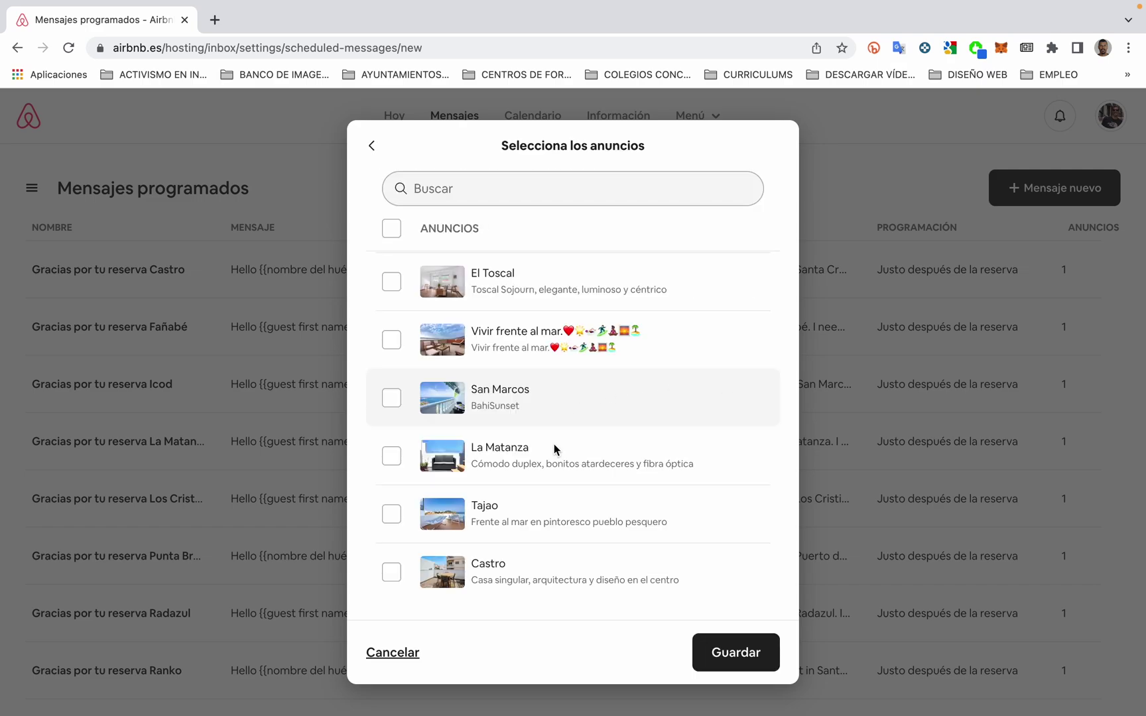
{"action": "scroll", "coordinate": [549, 459], "scroll_direction": "down", "scroll_amount": 1}
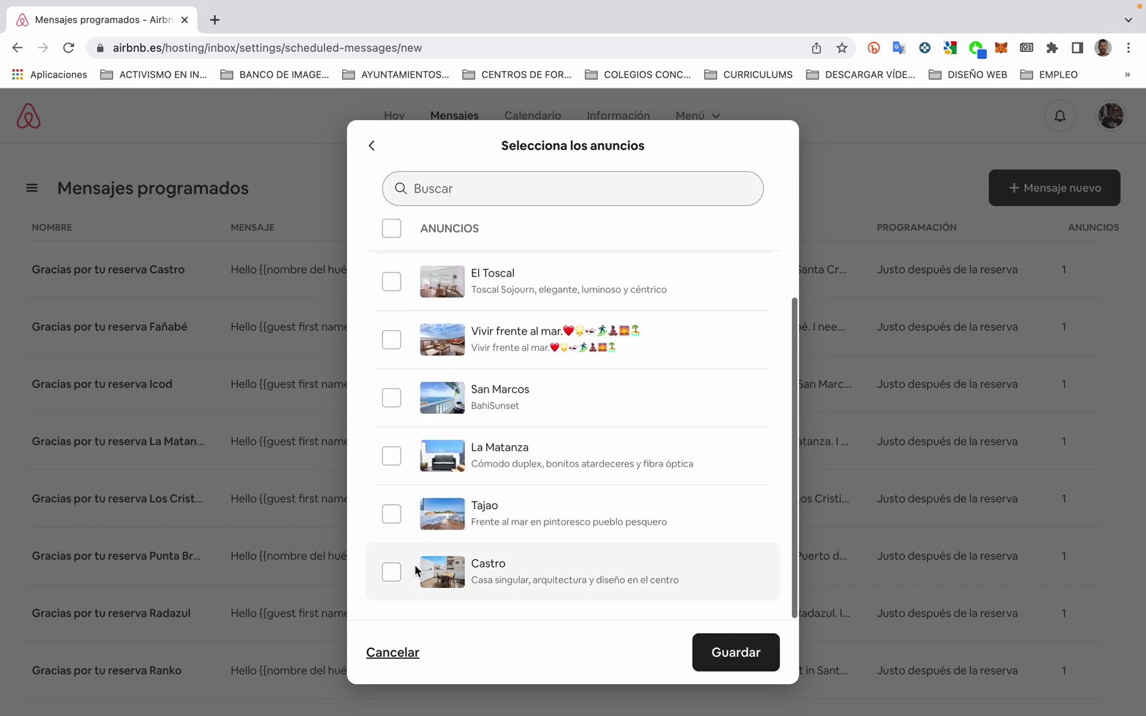
{"action": "left_click", "coordinate": [393, 574]}
{"action": "left_click", "coordinate": [726, 652]}
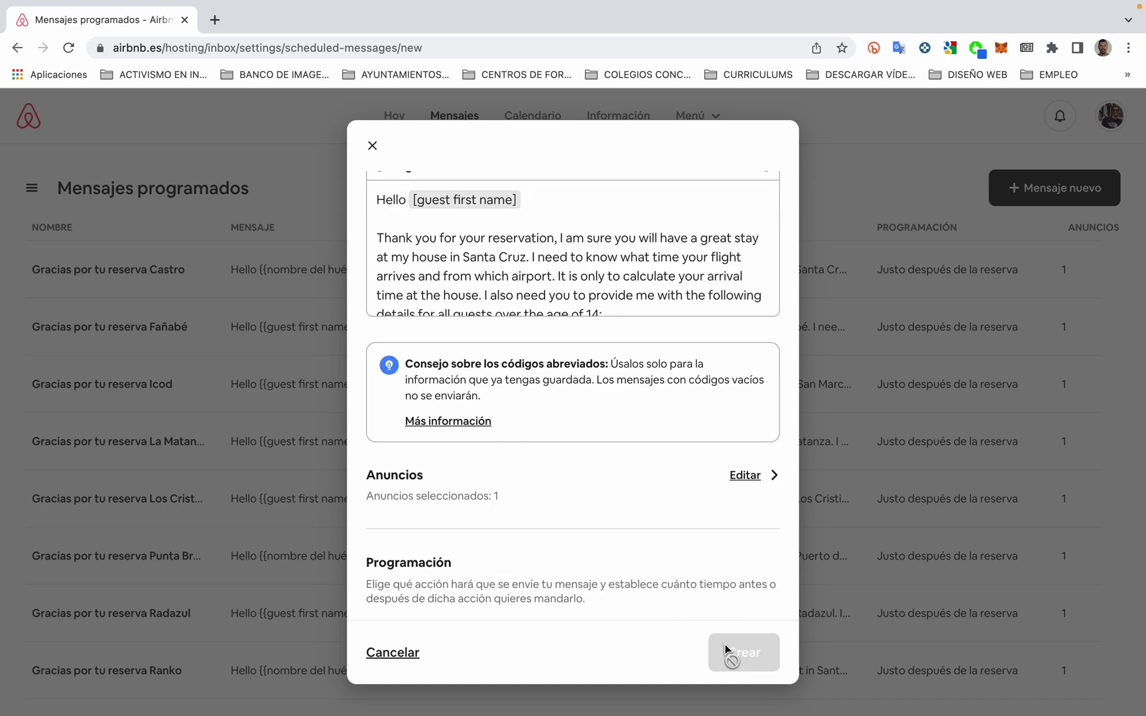
- Schedule the template with the action "Reserva confirmada" and the sending time "Justo después"
{"action": "scroll", "coordinate": [662, 406], "scroll_direction": "down", "scroll_amount": 1}
{"action": "scroll", "coordinate": [660, 406], "scroll_direction": "down", "scroll_amount": 3}
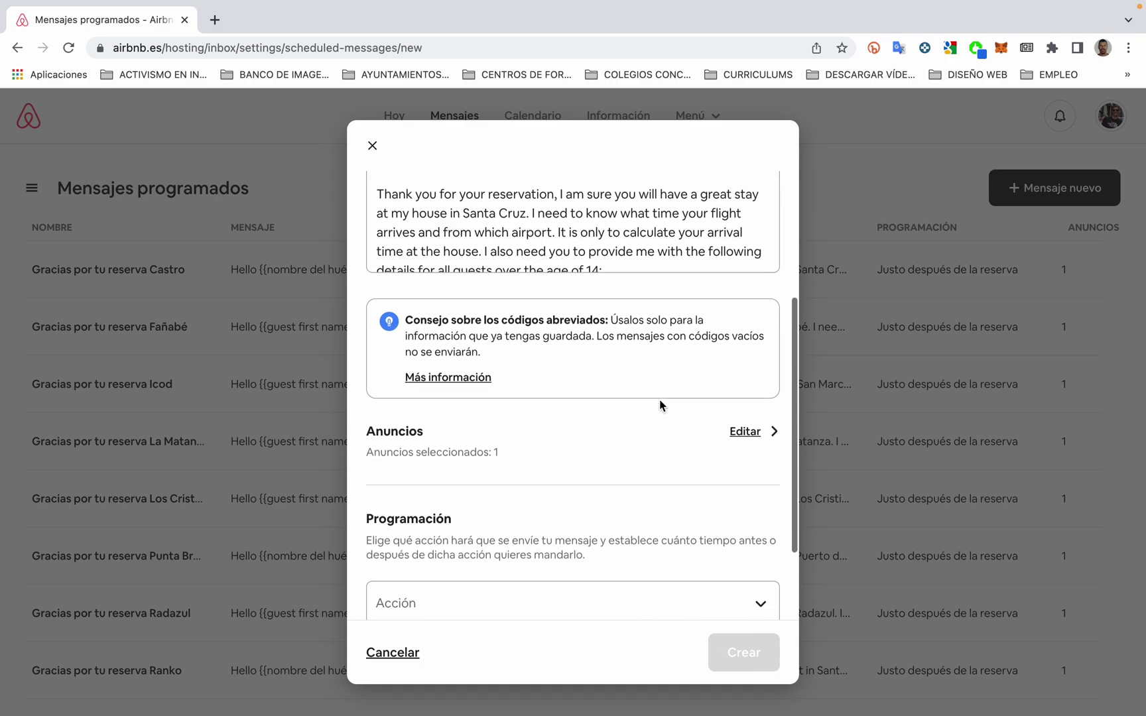
{"action": "scroll", "coordinate": [493, 443], "scroll_direction": "down", "scroll_amount": 1}
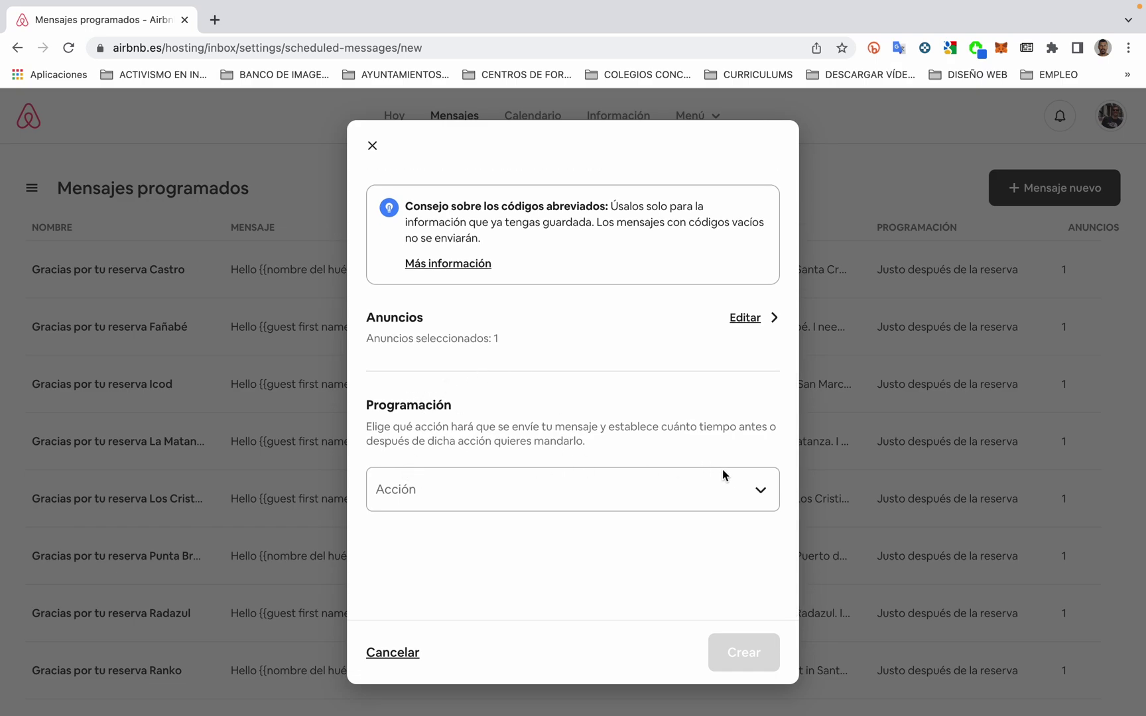
{"action": "left_click", "coordinate": [764, 490]}
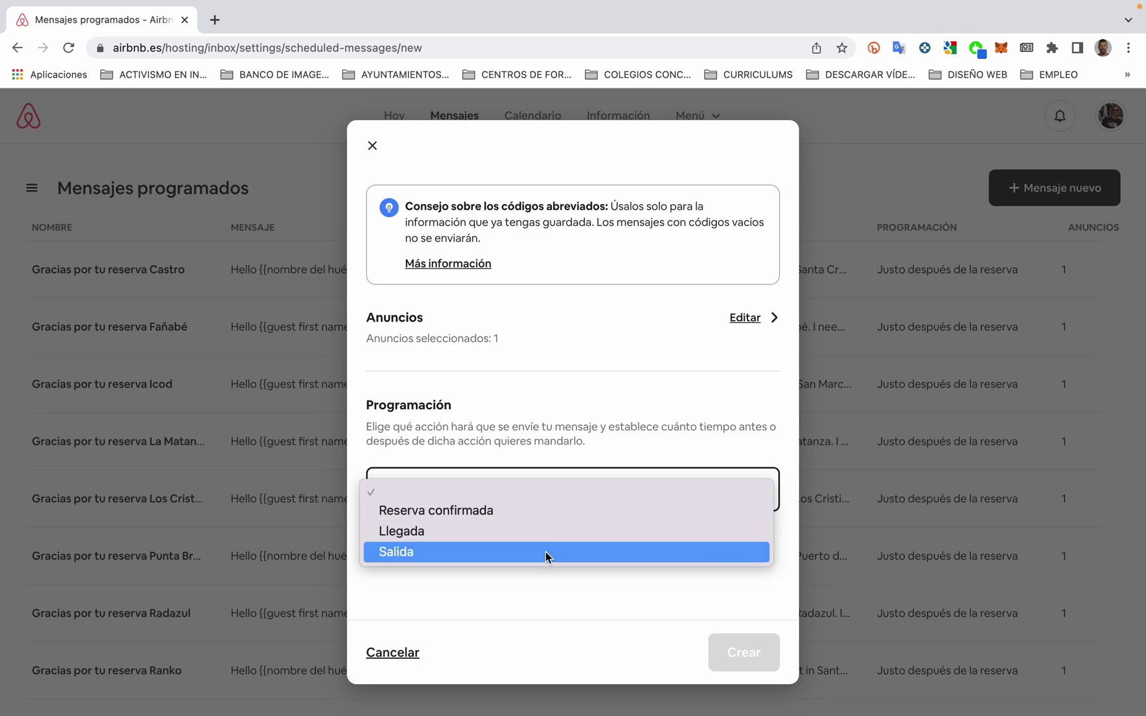
{"action": "left_click", "coordinate": [549, 511]}
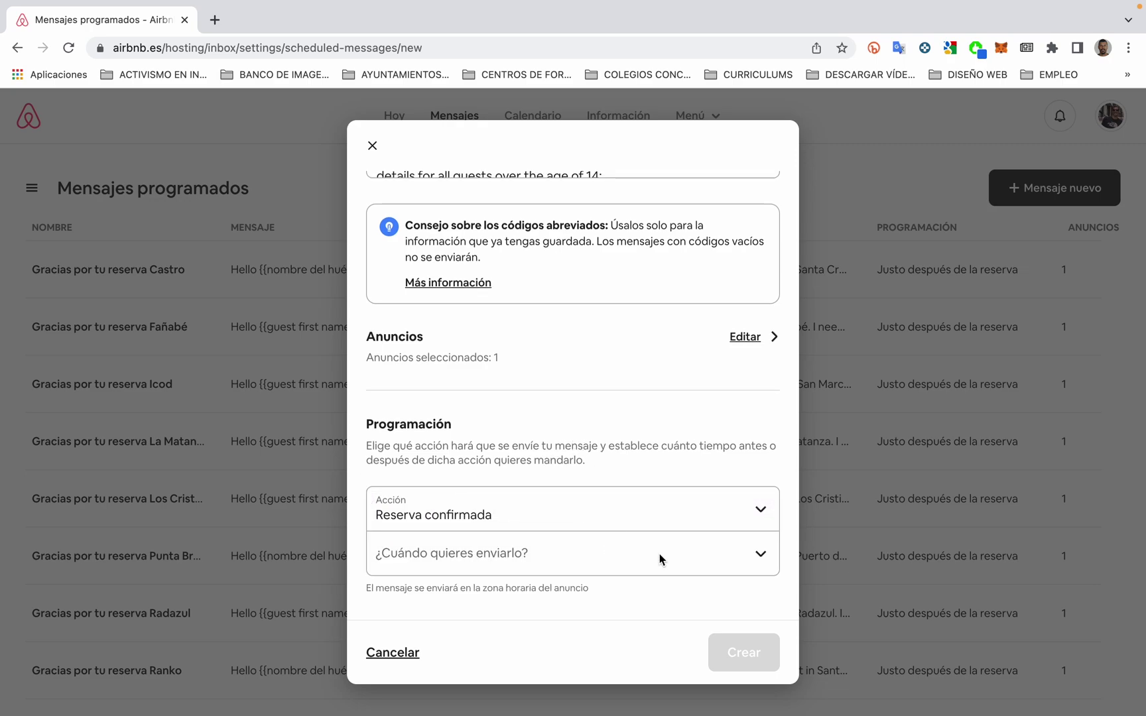
{"action": "left_click", "coordinate": [694, 561]}
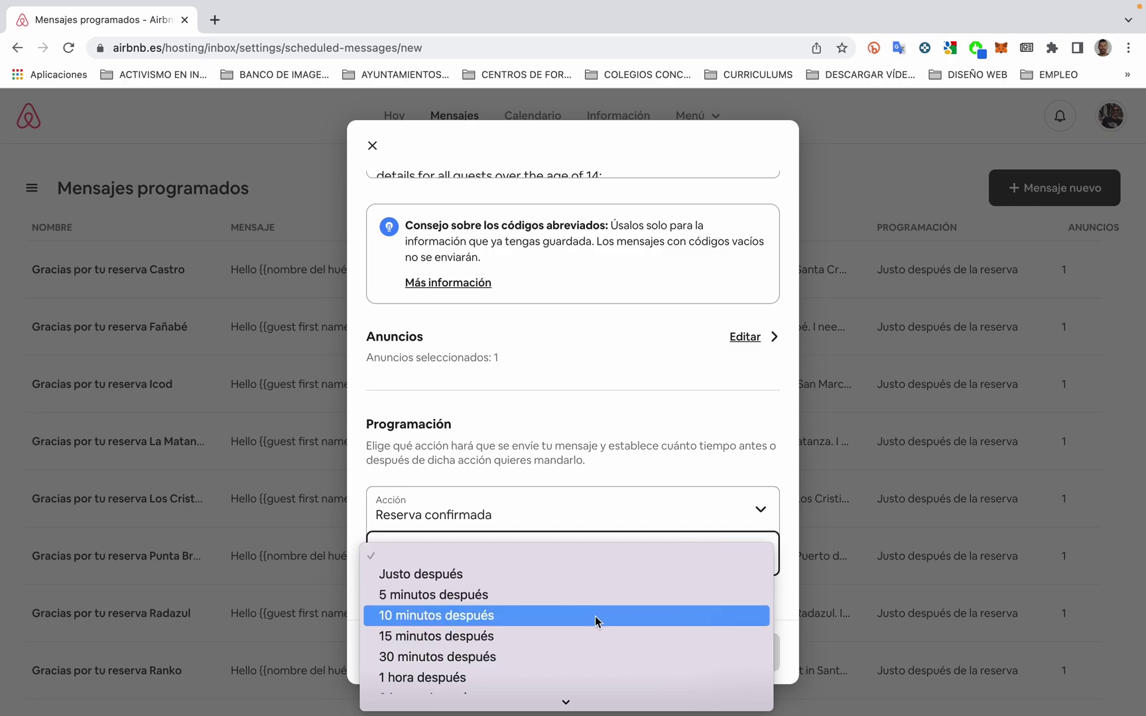
{"action": "left_click", "coordinate": [590, 574]}
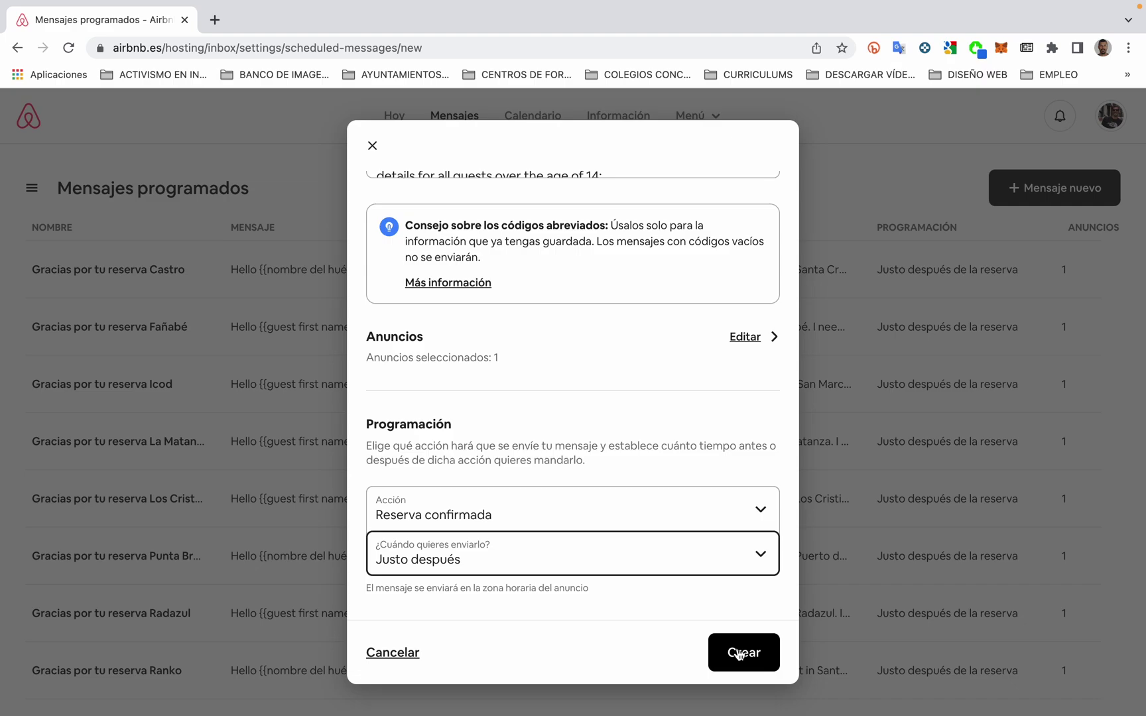
- Discard the unsaved message template and open the hosting quick replies ("Respuestas rápidas" under Hospedar)
{"action": "left_click", "coordinate": [373, 146]}
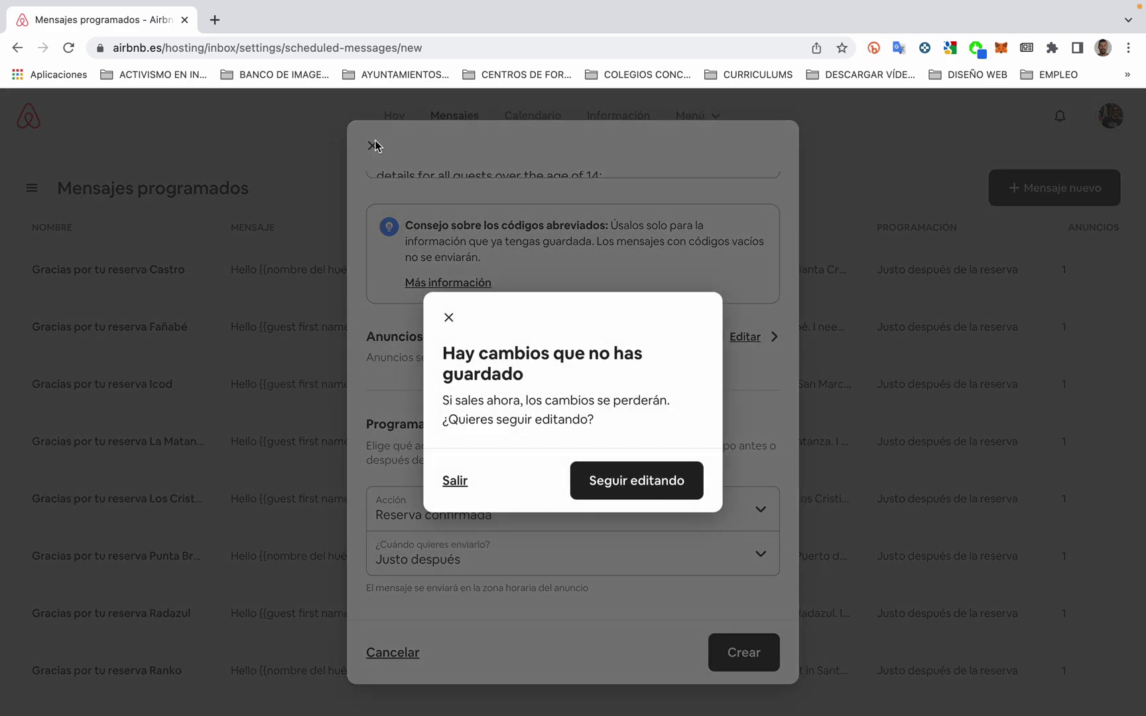
{"action": "left_click", "coordinate": [456, 483]}
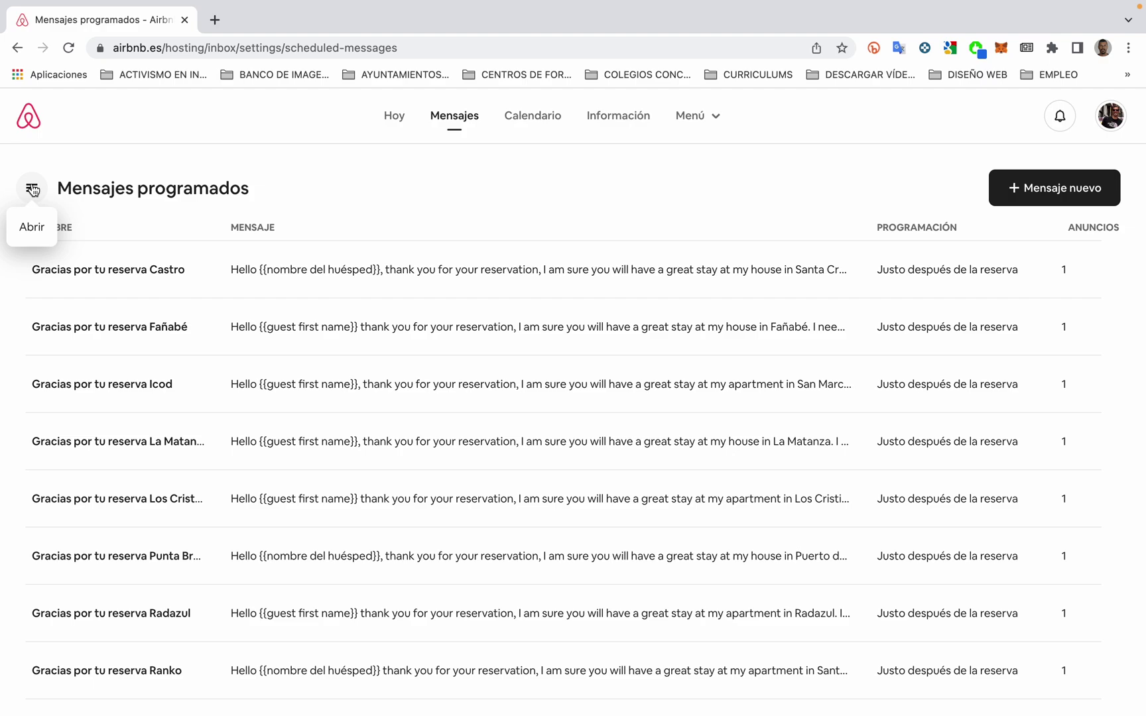
{"action": "left_click", "coordinate": [32, 190]}
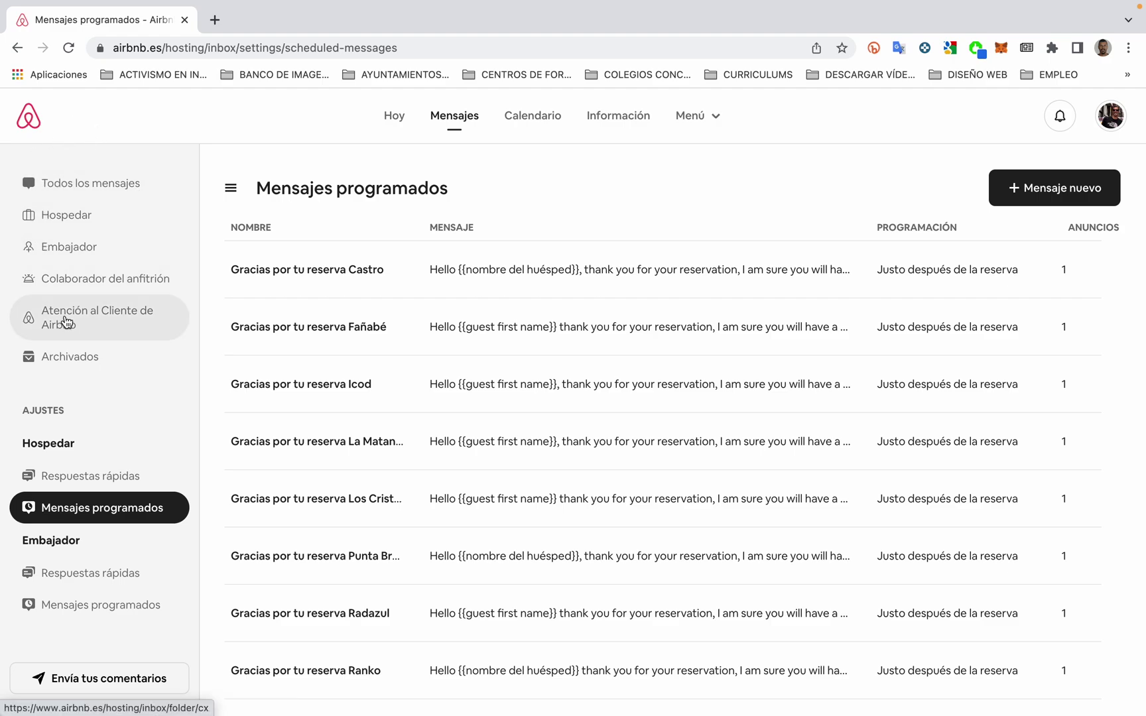
{"action": "scroll", "coordinate": [66, 319], "scroll_direction": "down", "scroll_amount": 1}
{"action": "left_click", "coordinate": [80, 476]}
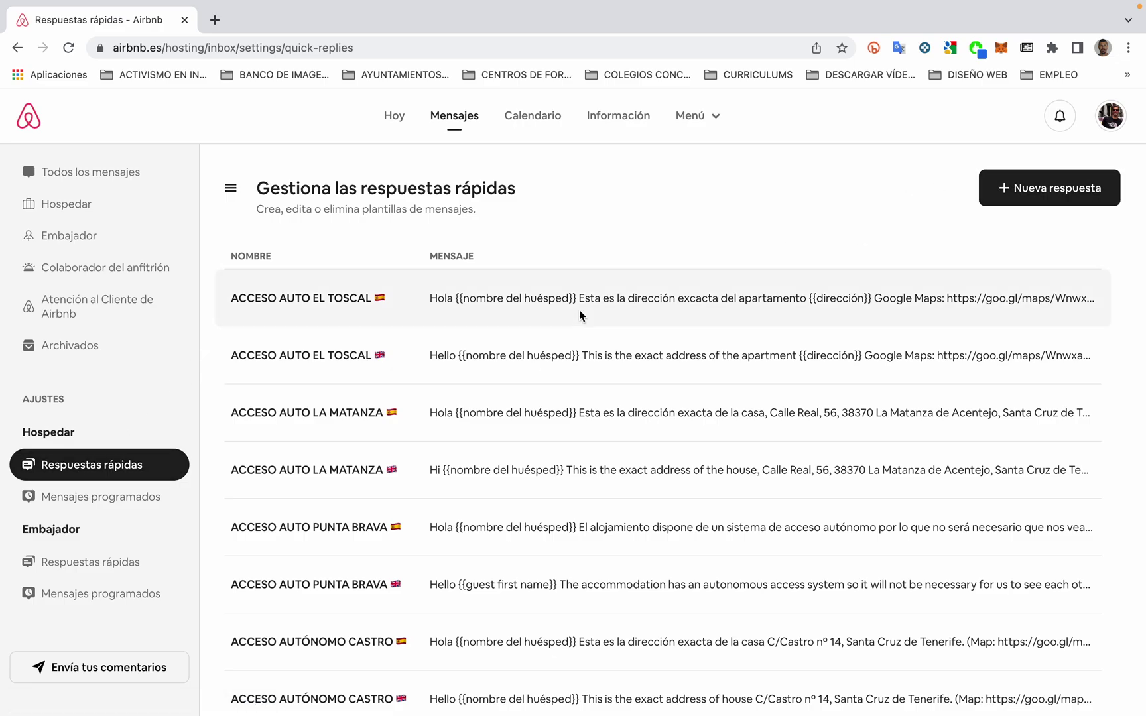
- Look through the list of existing quick replies, checking their names and messages in Spanish and English
{"action": "scroll", "coordinate": [372, 511], "scroll_direction": "down", "scroll_amount": 1}
{"action": "scroll", "coordinate": [372, 511], "scroll_direction": "down", "scroll_amount": 6}
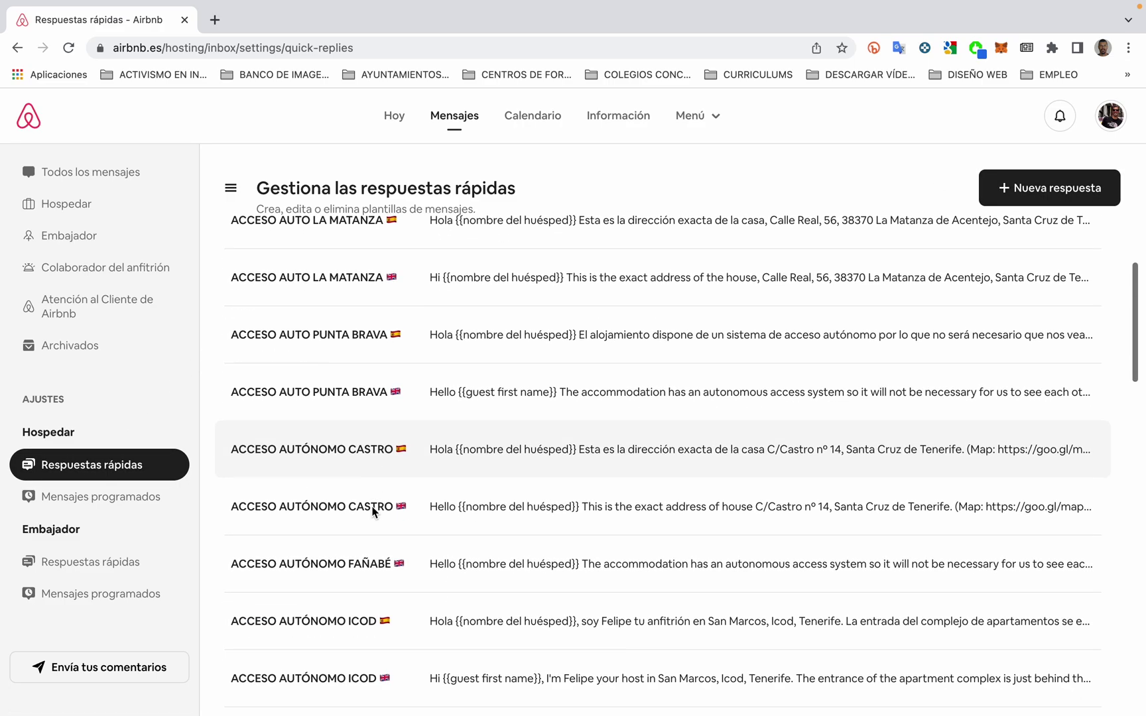
{"action": "scroll", "coordinate": [372, 511], "scroll_direction": "up", "scroll_amount": 6}
{"action": "scroll", "coordinate": [373, 511], "scroll_direction": "down", "scroll_amount": 12}
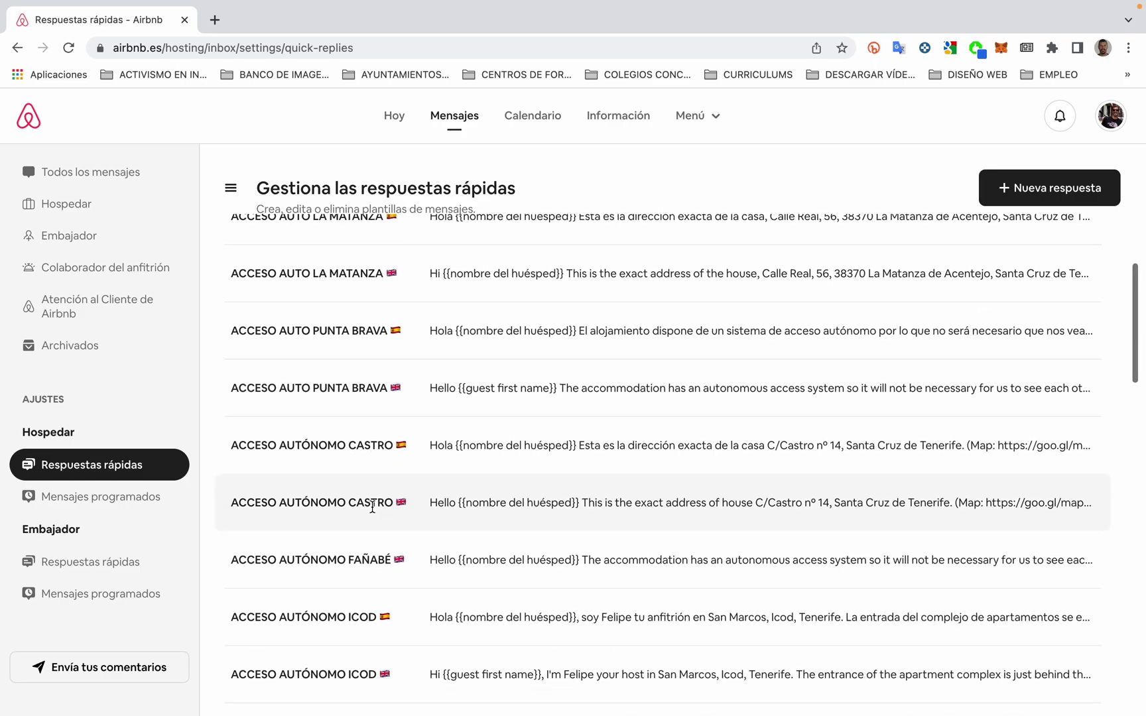
{"action": "scroll", "coordinate": [373, 508], "scroll_direction": "down", "scroll_amount": 2}
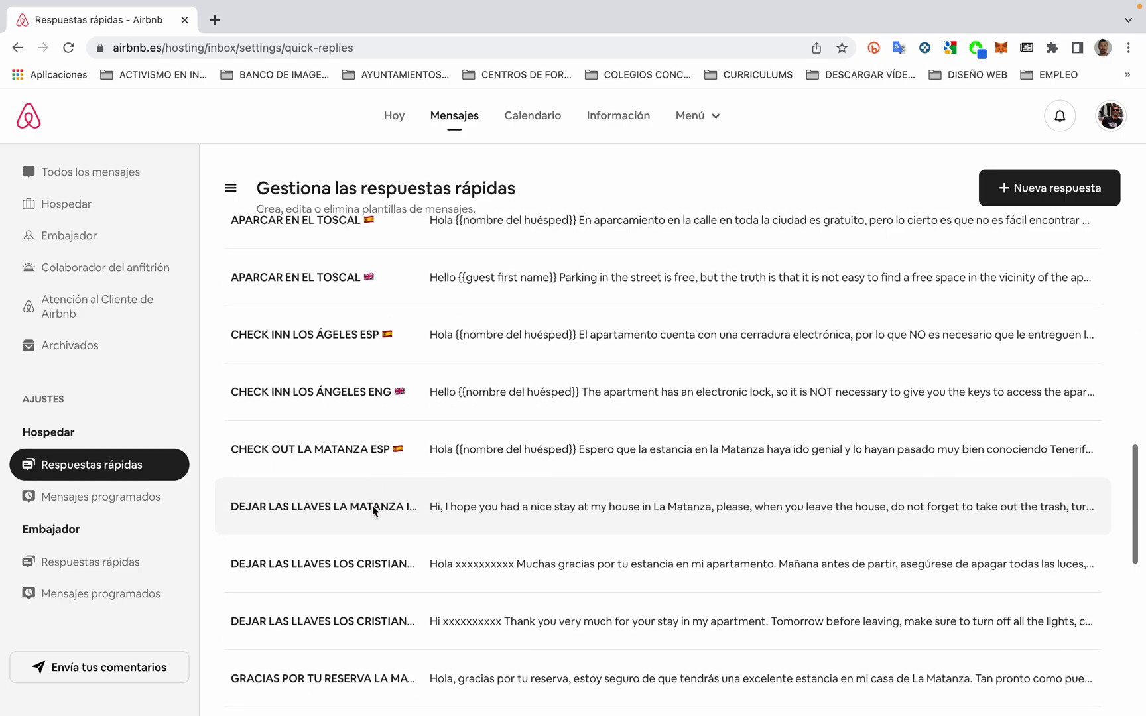
{"action": "scroll", "coordinate": [373, 508], "scroll_direction": "up", "scroll_amount": 12}
{"action": "scroll", "coordinate": [373, 507], "scroll_direction": "down", "scroll_amount": 1}
{"action": "scroll", "coordinate": [373, 512], "scroll_direction": "down", "scroll_amount": 4}
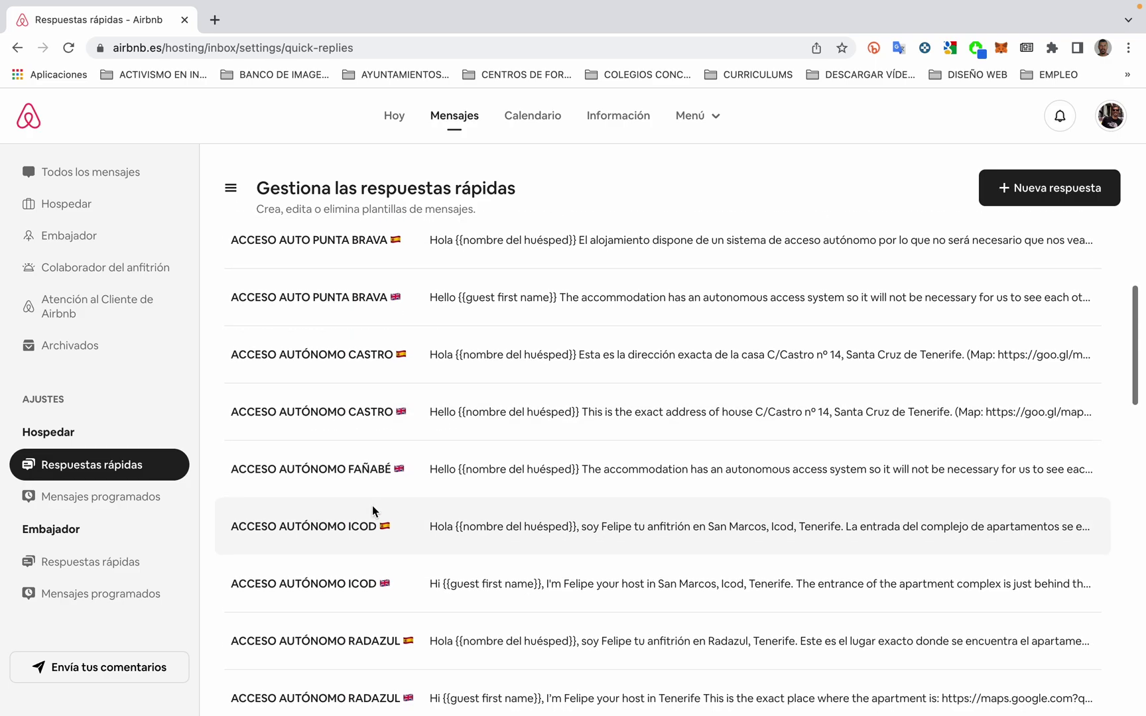
{"action": "scroll", "coordinate": [373, 511], "scroll_direction": "up", "scroll_amount": 6}
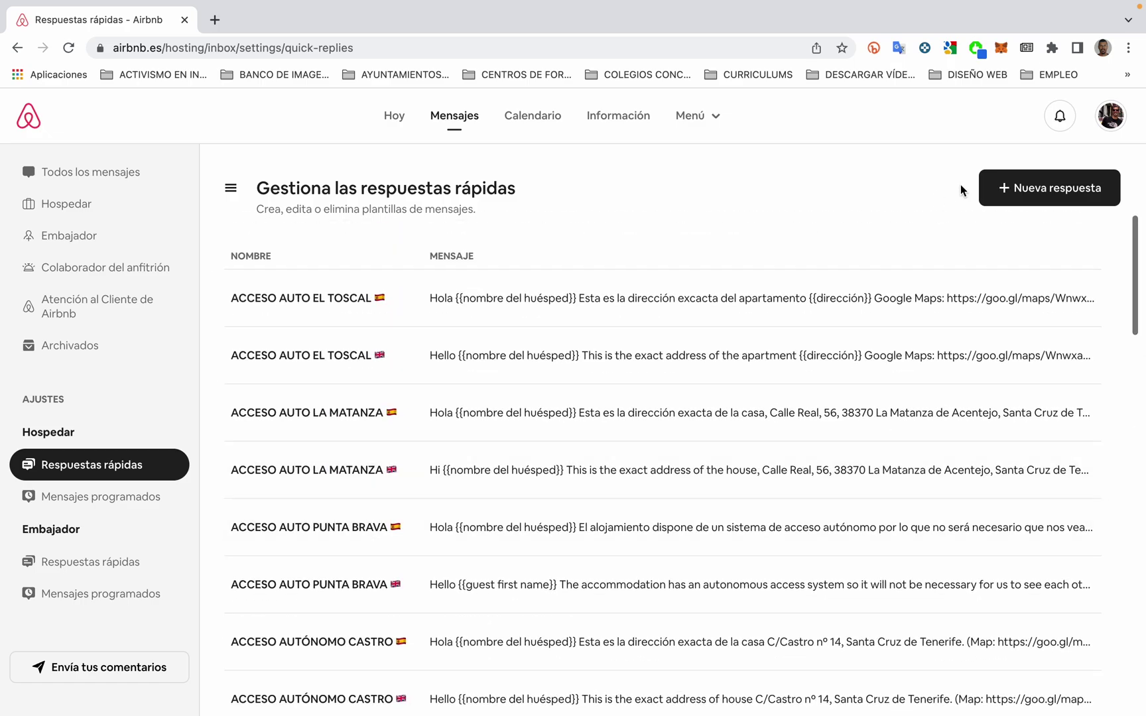
- Start a new quick reply and name it "APARCAR EN LA CALLE CASTRO 🇪🇸", copying the title from the TextEdit file into Chrome
{"action": "left_click", "coordinate": [1040, 192]}
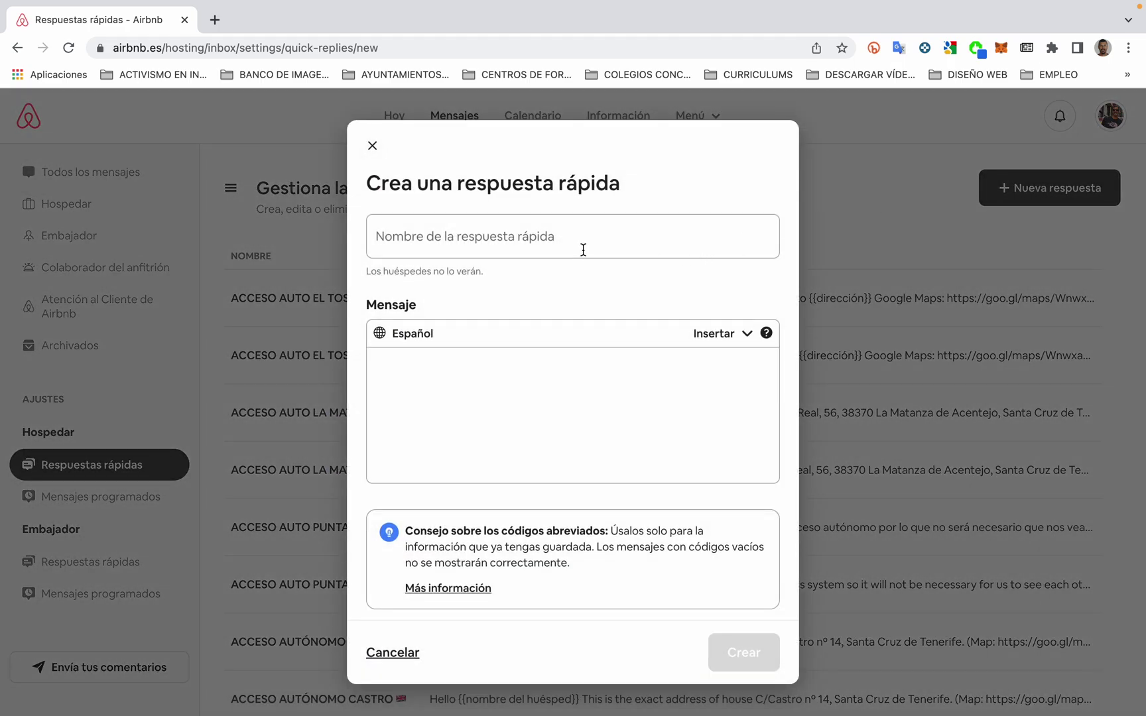
{"action": "key", "text": "super+Tab"}
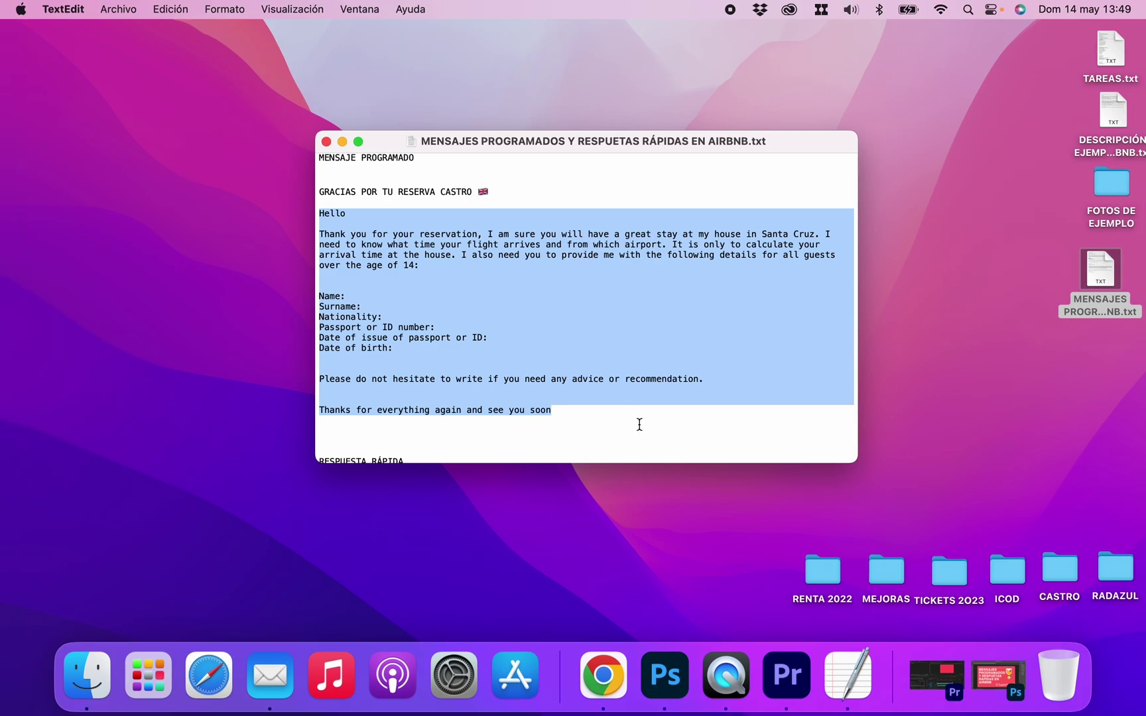
{"action": "scroll", "coordinate": [640, 422], "scroll_direction": "down", "scroll_amount": 5}
{"action": "scroll", "coordinate": [638, 435], "scroll_direction": "down", "scroll_amount": 2}
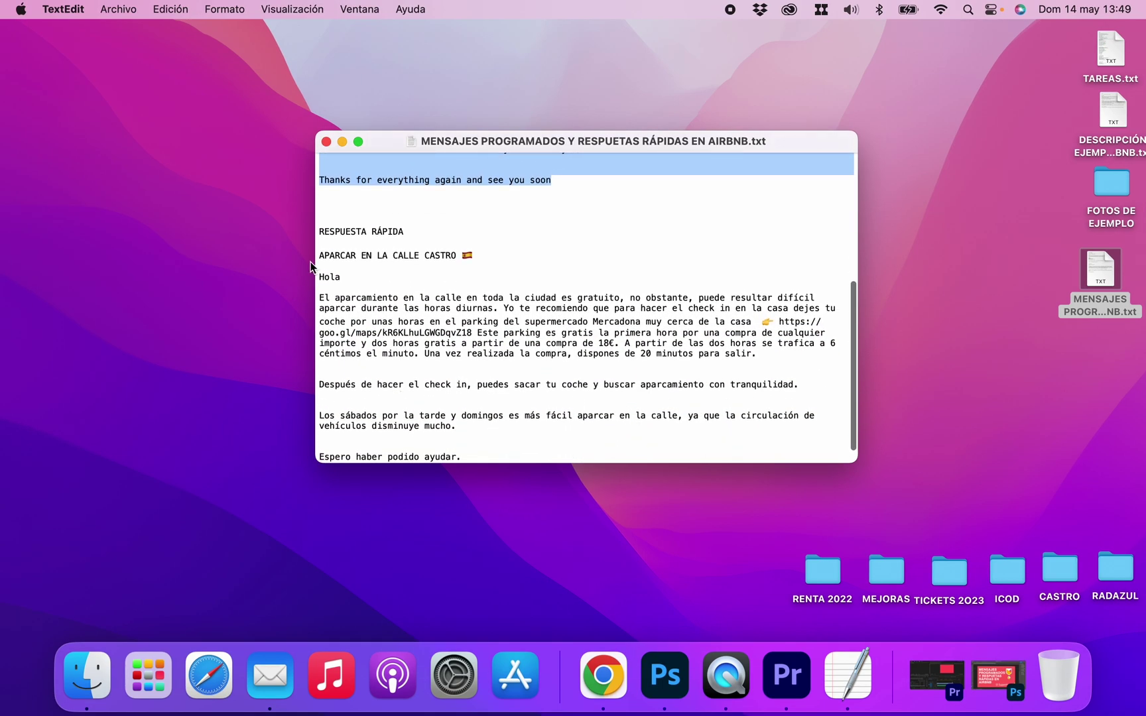
{"action": "left_click_drag", "start_coordinate": [319, 254], "coordinate": [475, 254]}
{"action": "key", "text": "super+c"}
{"action": "key", "text": "super+Tab"}
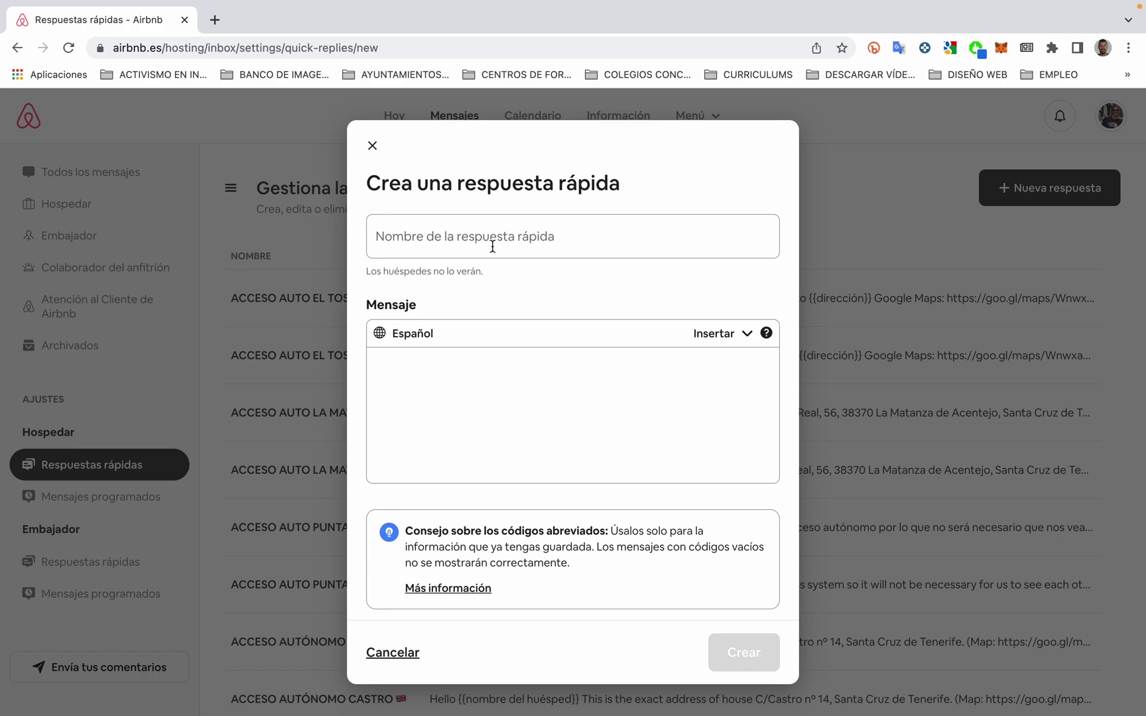
{"action": "left_click", "coordinate": [479, 240]}
{"action": "key", "text": "super+v"}
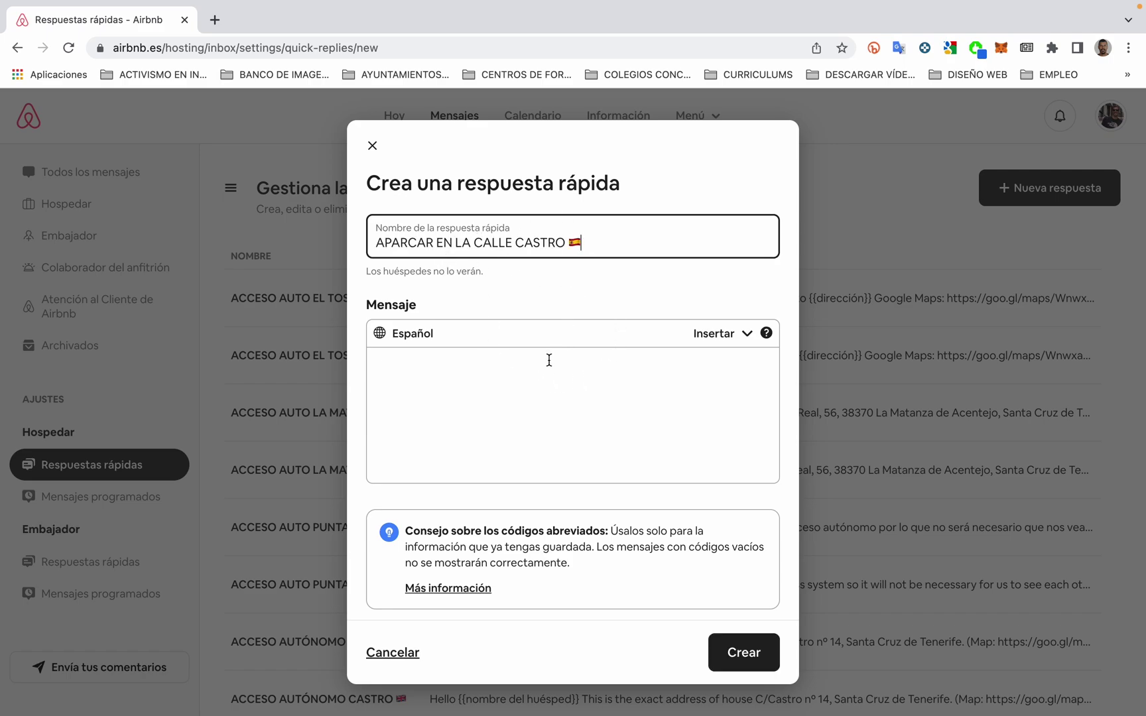
- Copy the parking text from "Hola" through "Espero haber podido ayudar." in TextEdit and paste it into the quick reply's message in Chrome
{"action": "key", "text": "super+Tab"}
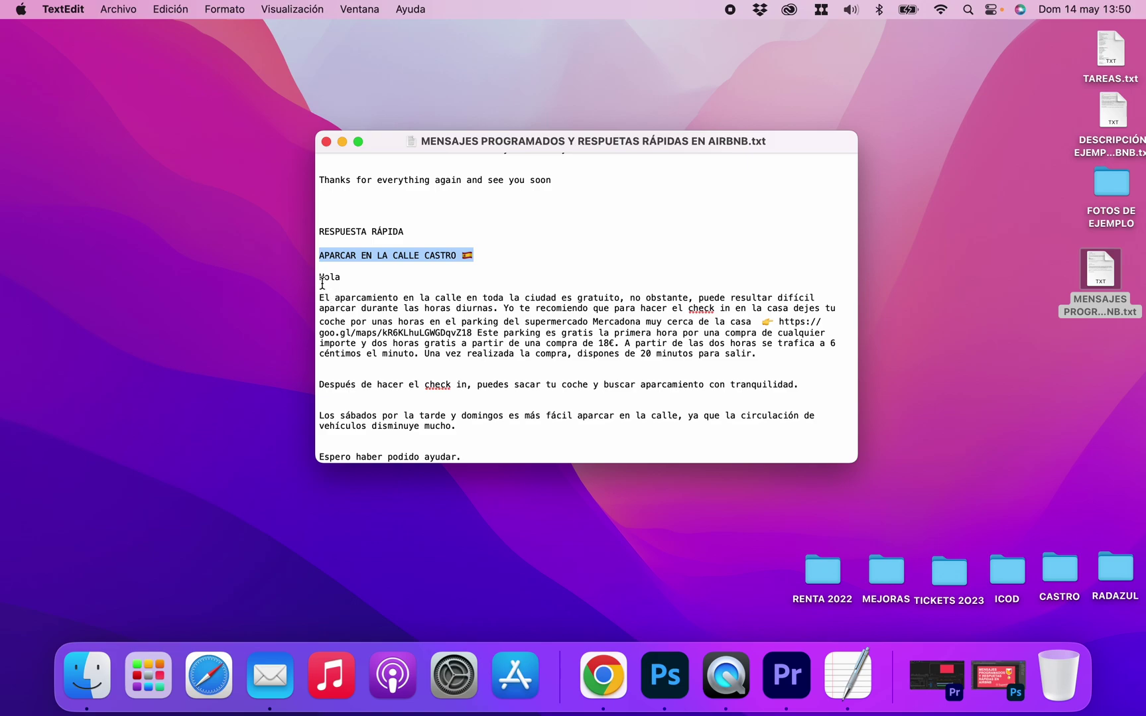
{"action": "left_click_drag", "start_coordinate": [321, 277], "coordinate": [481, 445]}
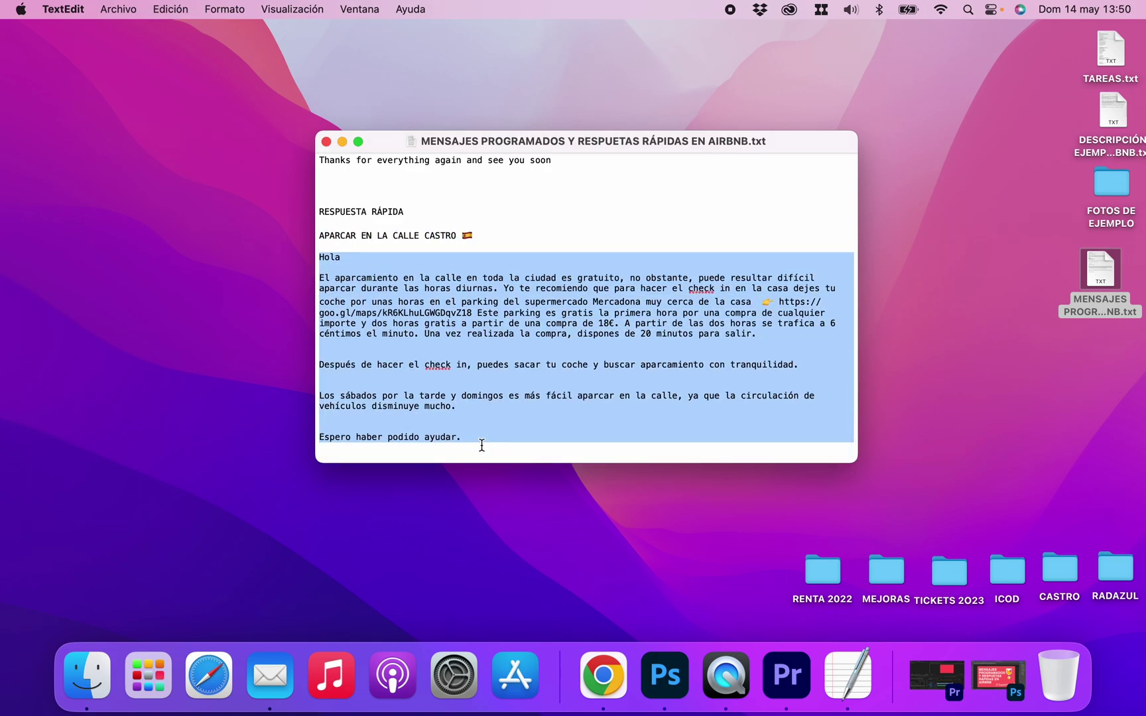
{"action": "key", "text": "super+Tab"}
{"action": "left_click", "coordinate": [427, 361]}
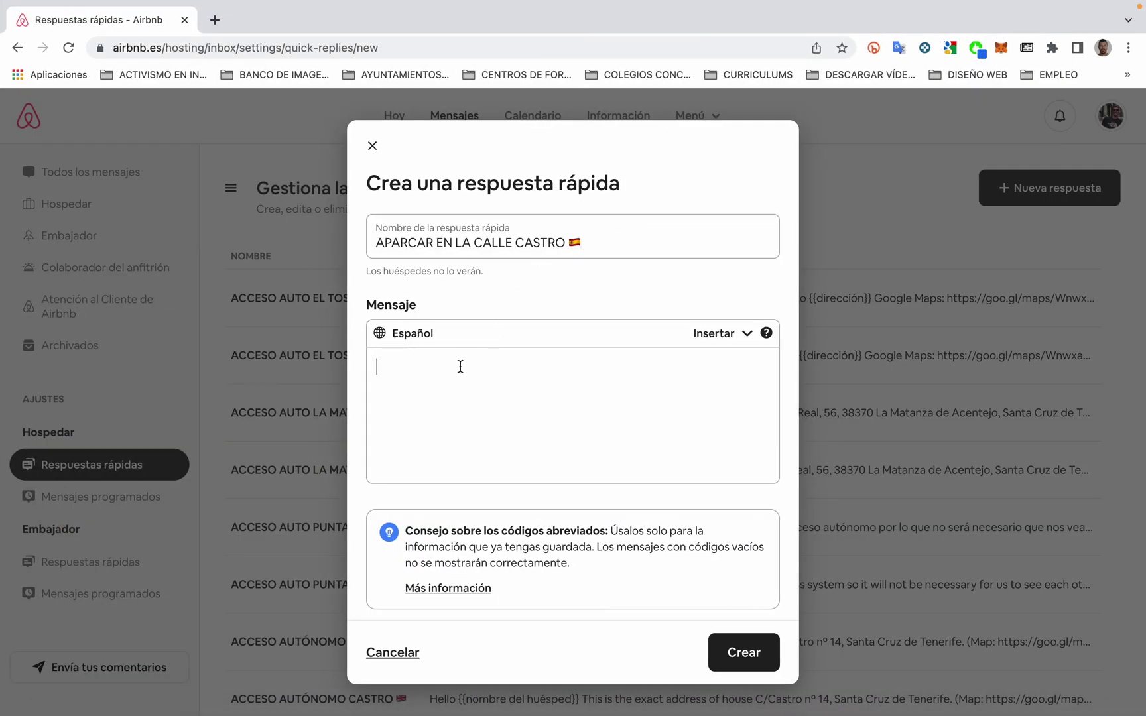
{"action": "key", "text": "super+v"}
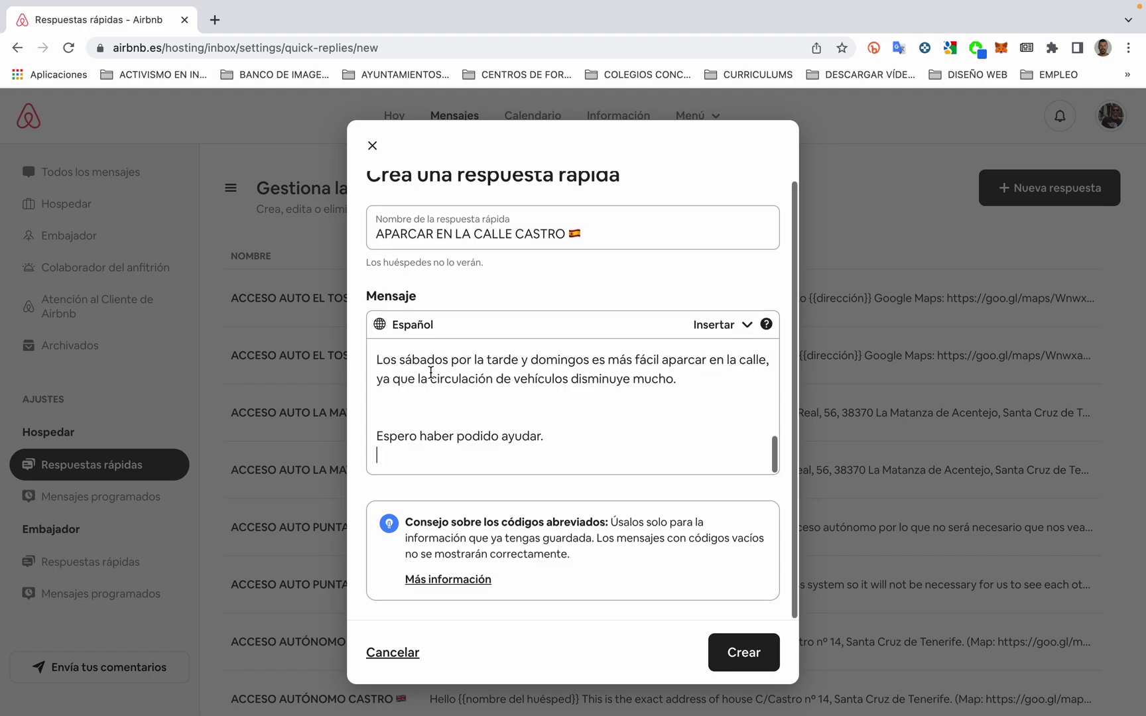
- Remove the extra blank lines before the paragraphs starting "Después de hacer", "Los sábados" and "Espero haber podido ayudar" in the message
{"action": "scroll", "coordinate": [476, 385], "scroll_direction": "up", "scroll_amount": 10}
{"action": "scroll", "coordinate": [476, 384], "scroll_direction": "down", "scroll_amount": 8}
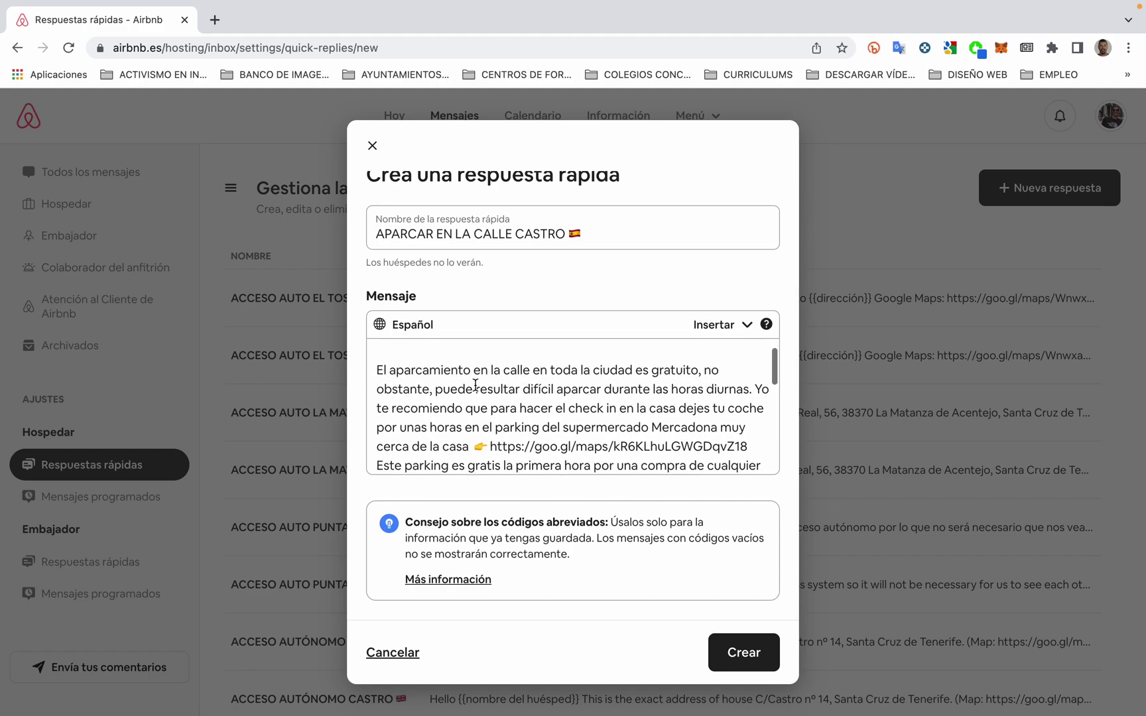
{"action": "left_click", "coordinate": [394, 411]}
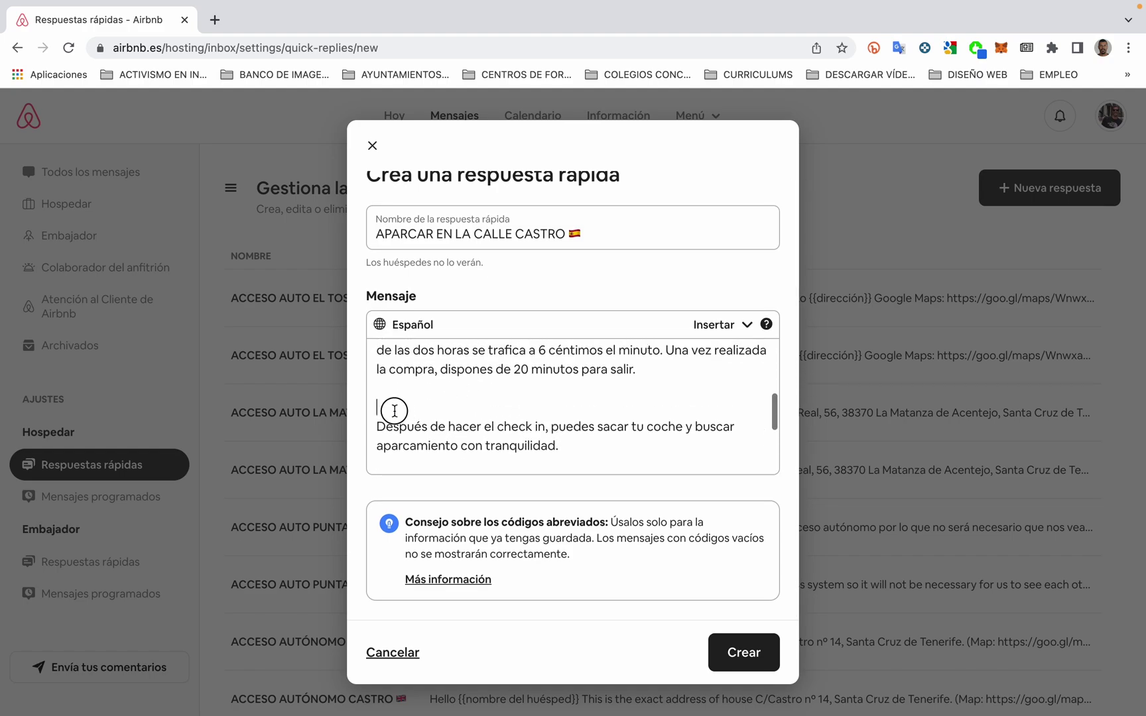
{"action": "key", "text": "BackSpace"}
{"action": "scroll", "coordinate": [418, 440], "scroll_direction": "down", "scroll_amount": 1}
{"action": "scroll", "coordinate": [418, 440], "scroll_direction": "down", "scroll_amount": 1}
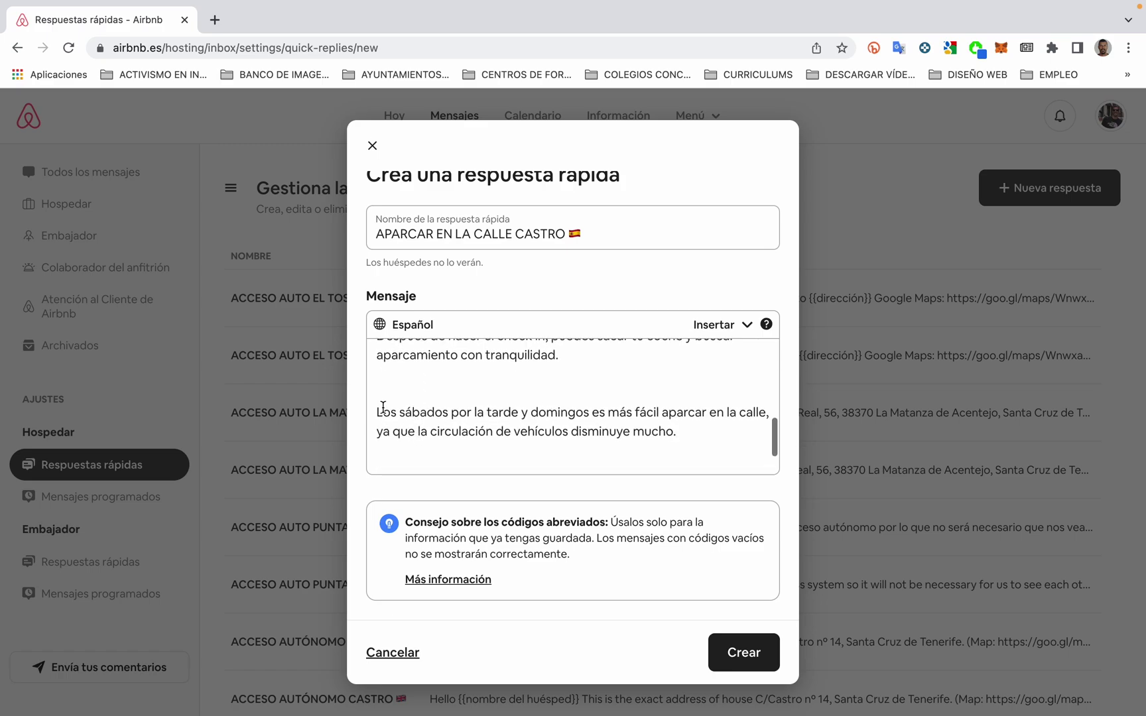
{"action": "left_click", "coordinate": [379, 409]}
{"action": "key", "text": "BackSpace"}
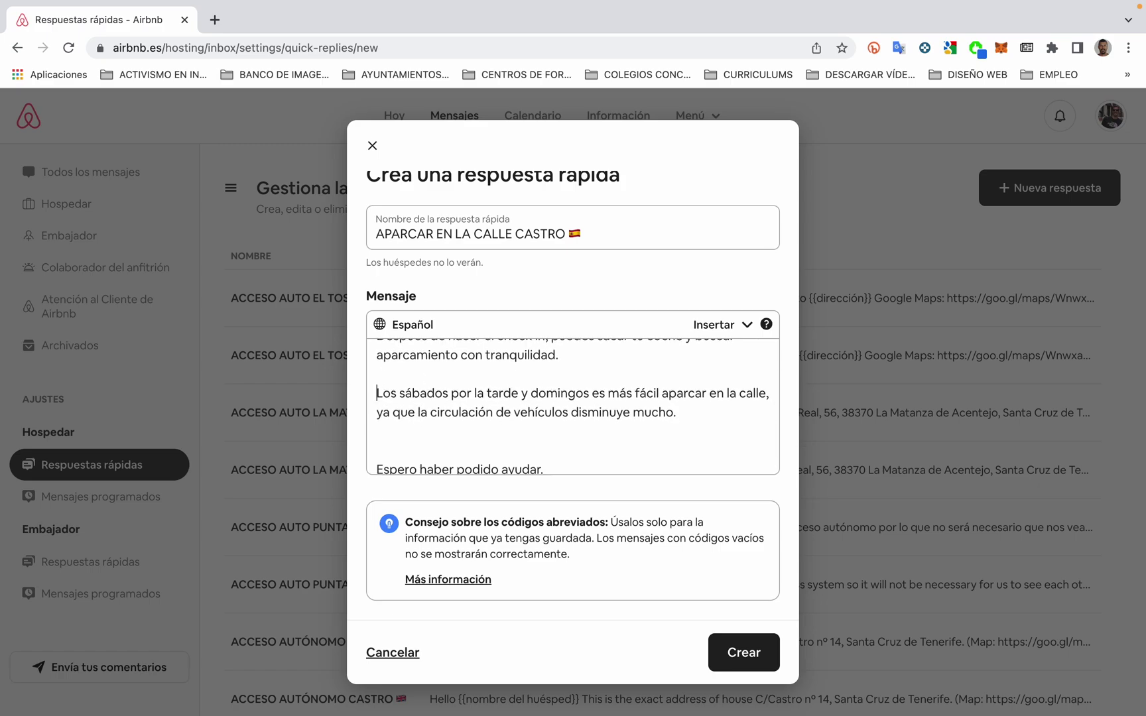
{"action": "left_click", "coordinate": [379, 467]}
{"action": "key", "text": "BackSpace"}
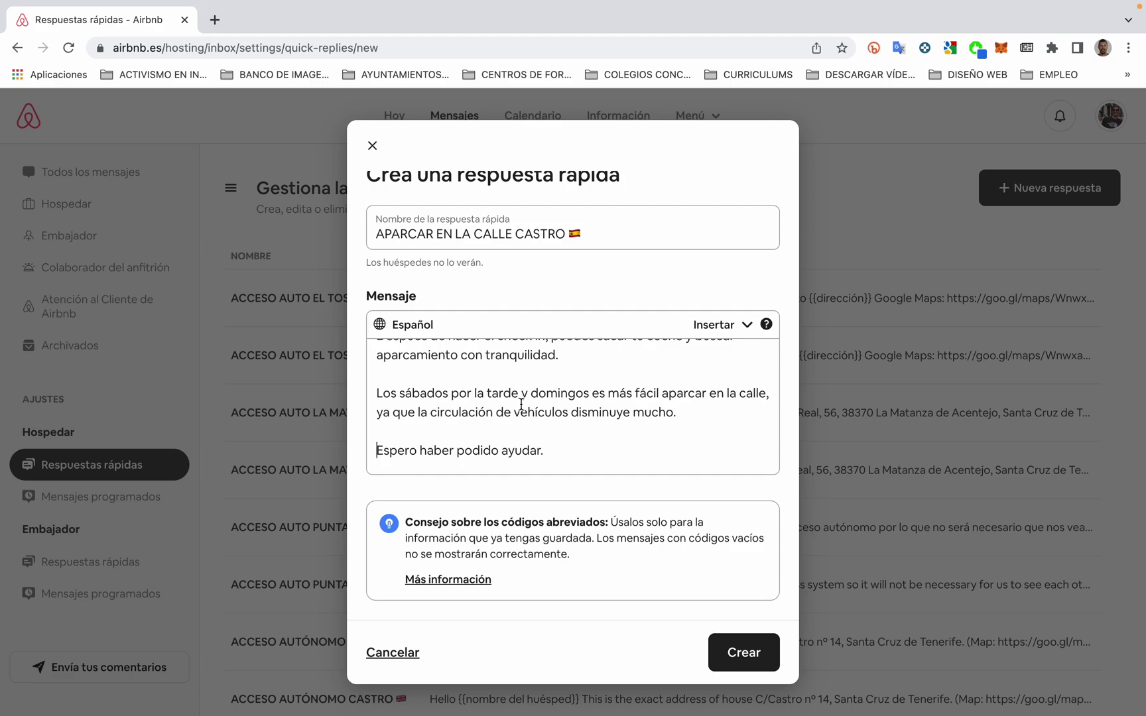
- Insert the "nombre del huésped" shortcode after "Hola" in the quick reply's message
{"action": "scroll", "coordinate": [522, 405], "scroll_direction": "up", "scroll_amount": 5}
{"action": "scroll", "coordinate": [521, 404], "scroll_direction": "down", "scroll_amount": 2}
{"action": "scroll", "coordinate": [491, 392], "scroll_direction": "up", "scroll_amount": 3}
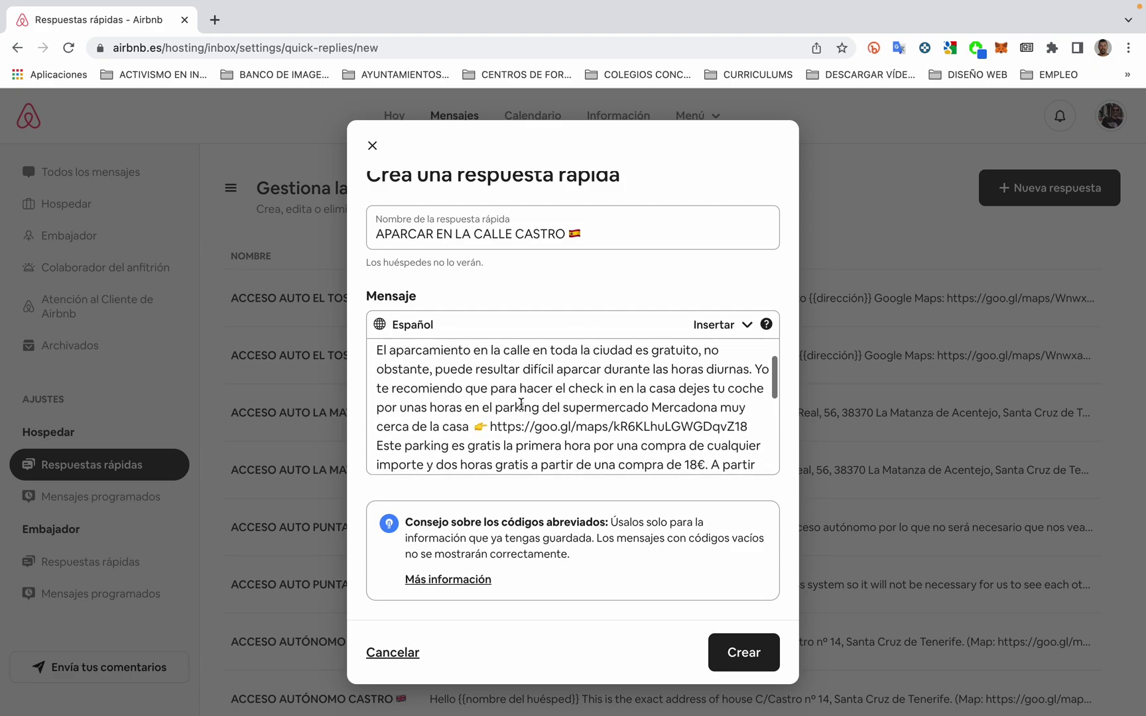
{"action": "left_click", "coordinate": [446, 365]}
{"action": "left_click", "coordinate": [747, 324]}
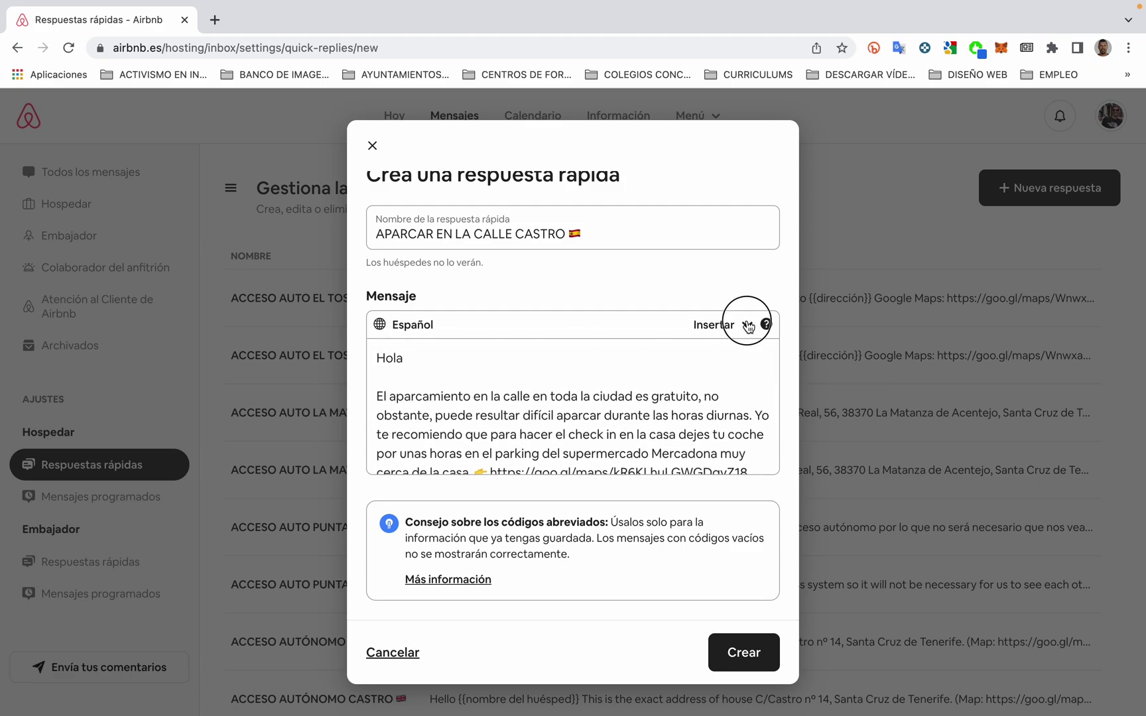
{"action": "left_click", "coordinate": [546, 476]}
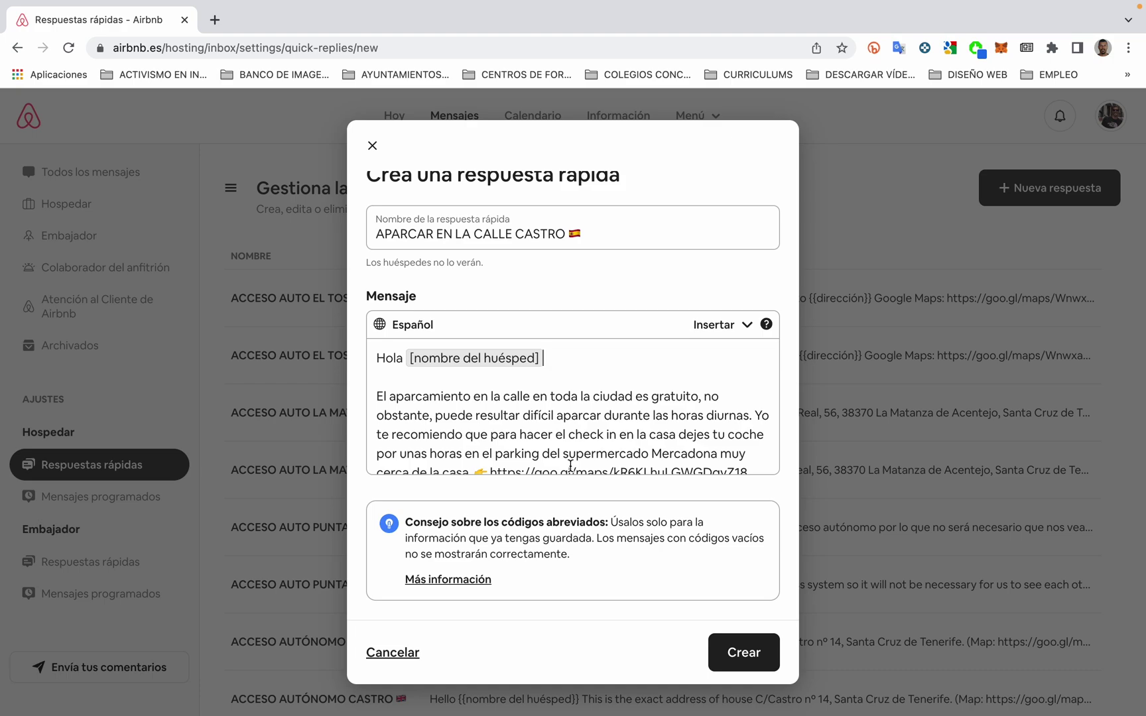
- Read through the street parking message from the greeting to the closing line "Espero haber podido ayudar."
{"action": "scroll", "coordinate": [591, 422], "scroll_direction": "down", "scroll_amount": 1}
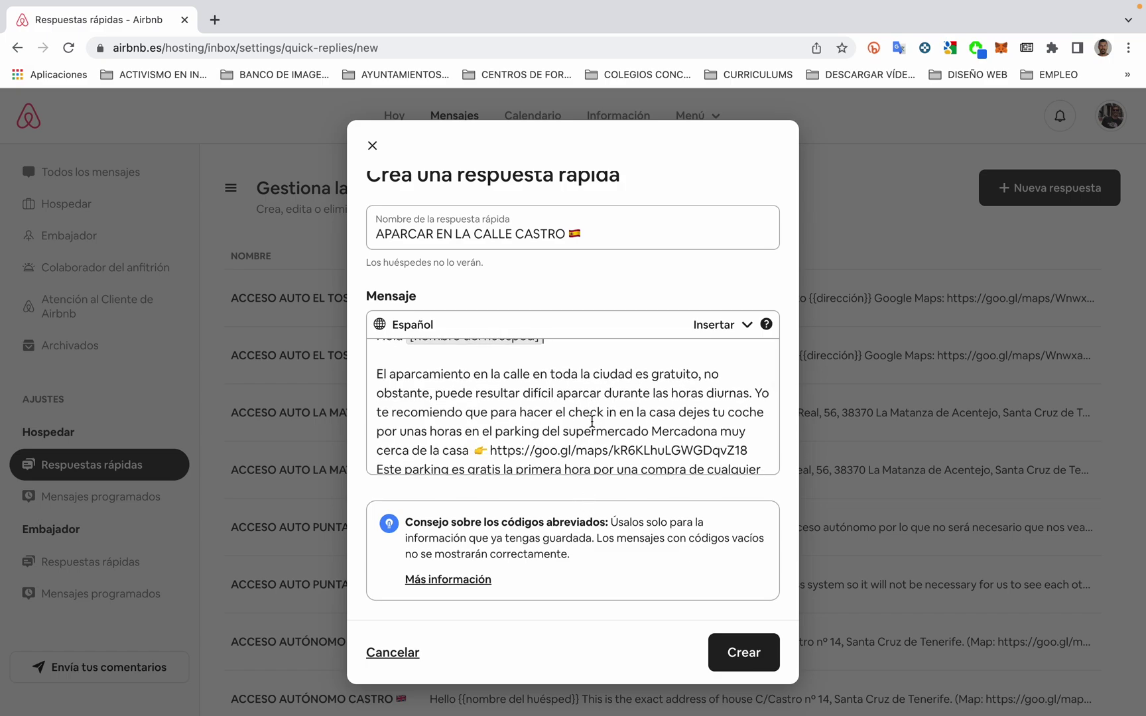
{"action": "scroll", "coordinate": [592, 422], "scroll_direction": "down", "scroll_amount": 5}
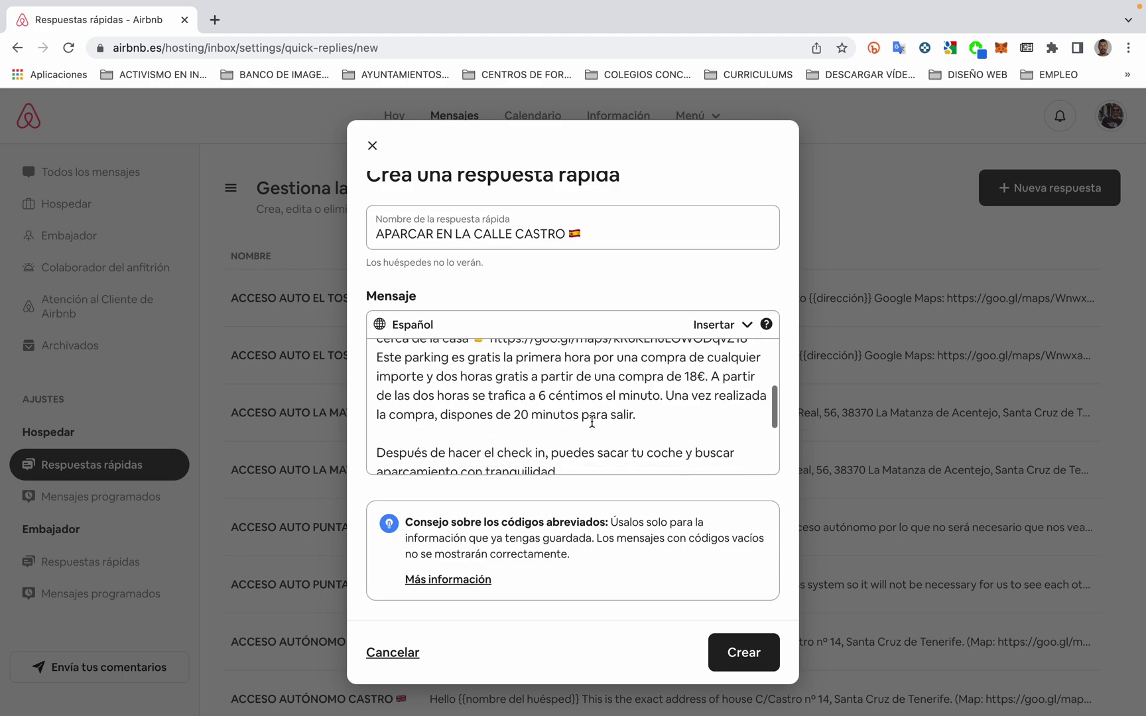
{"action": "scroll", "coordinate": [592, 422], "scroll_direction": "down", "scroll_amount": 6}
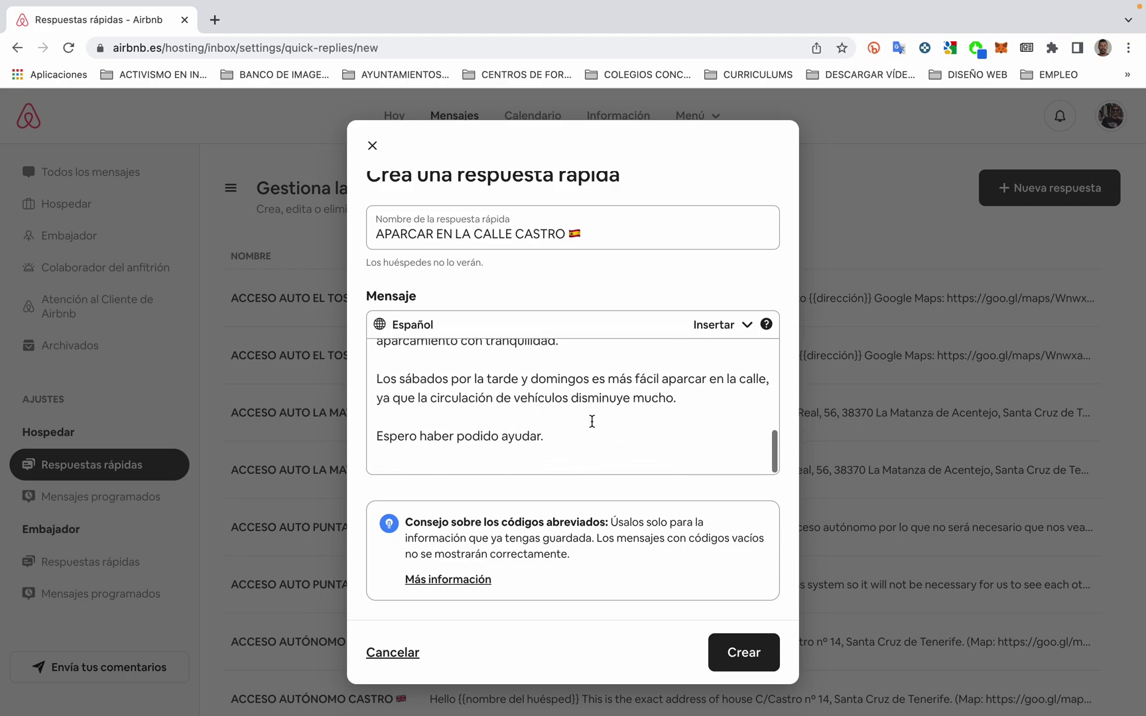
{"action": "scroll", "coordinate": [593, 403], "scroll_direction": "up", "scroll_amount": 2}
{"action": "scroll", "coordinate": [597, 391], "scroll_direction": "down", "scroll_amount": 1}
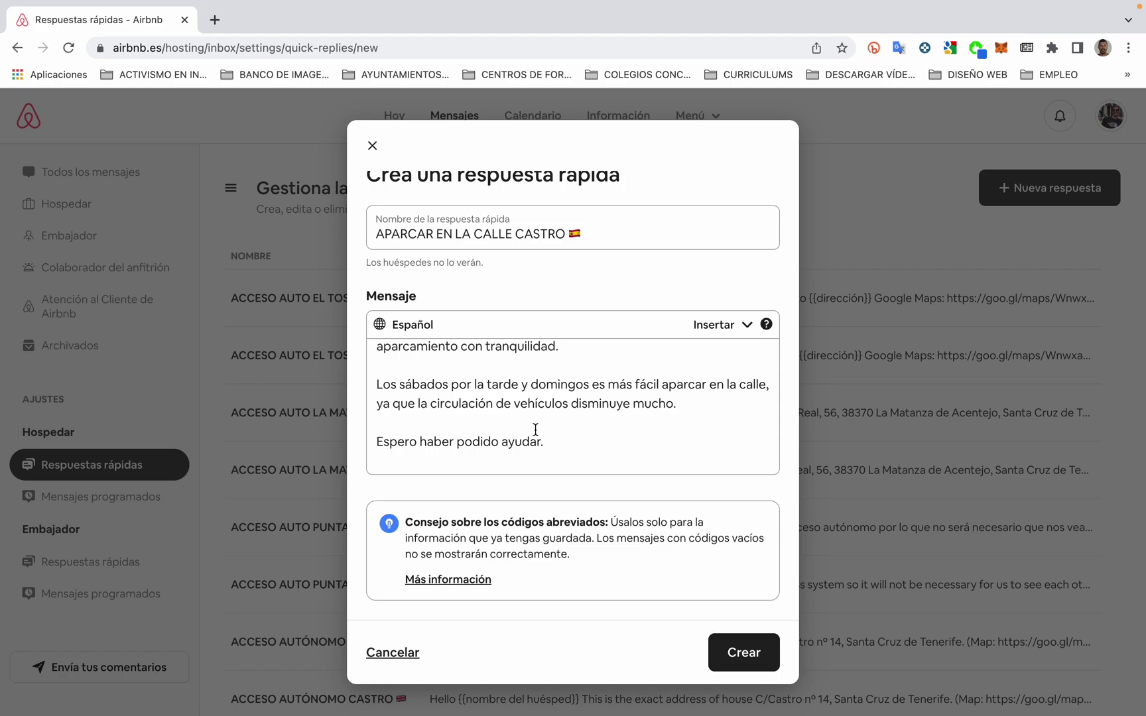
{"action": "scroll", "coordinate": [535, 432], "scroll_direction": "up", "scroll_amount": 10}
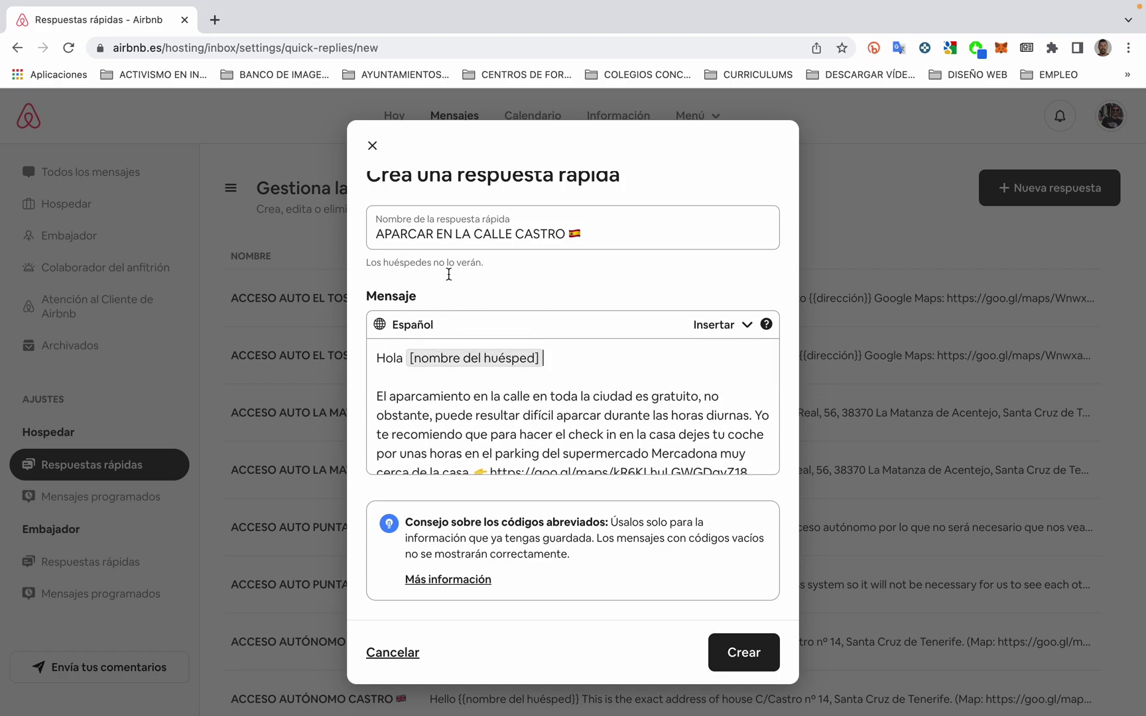
- Insert a second "nombre del huésped" shortcode in the greeting and delete the duplicate
{"action": "left_click", "coordinate": [743, 335]}
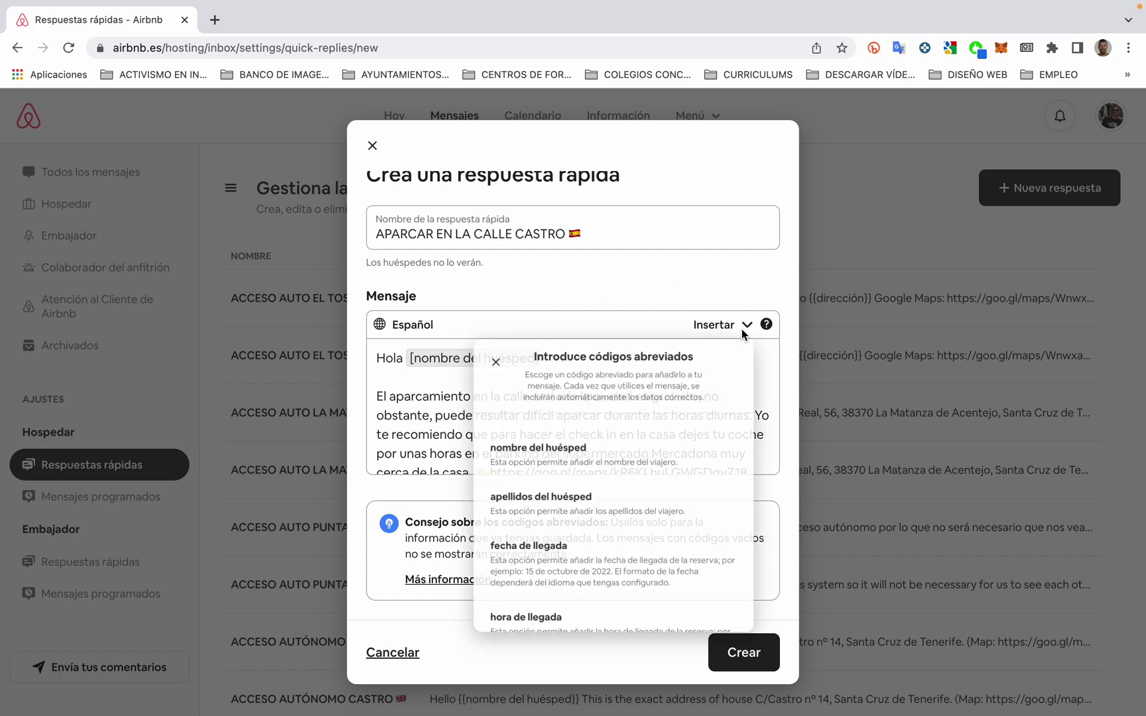
{"action": "left_click", "coordinate": [616, 475]}
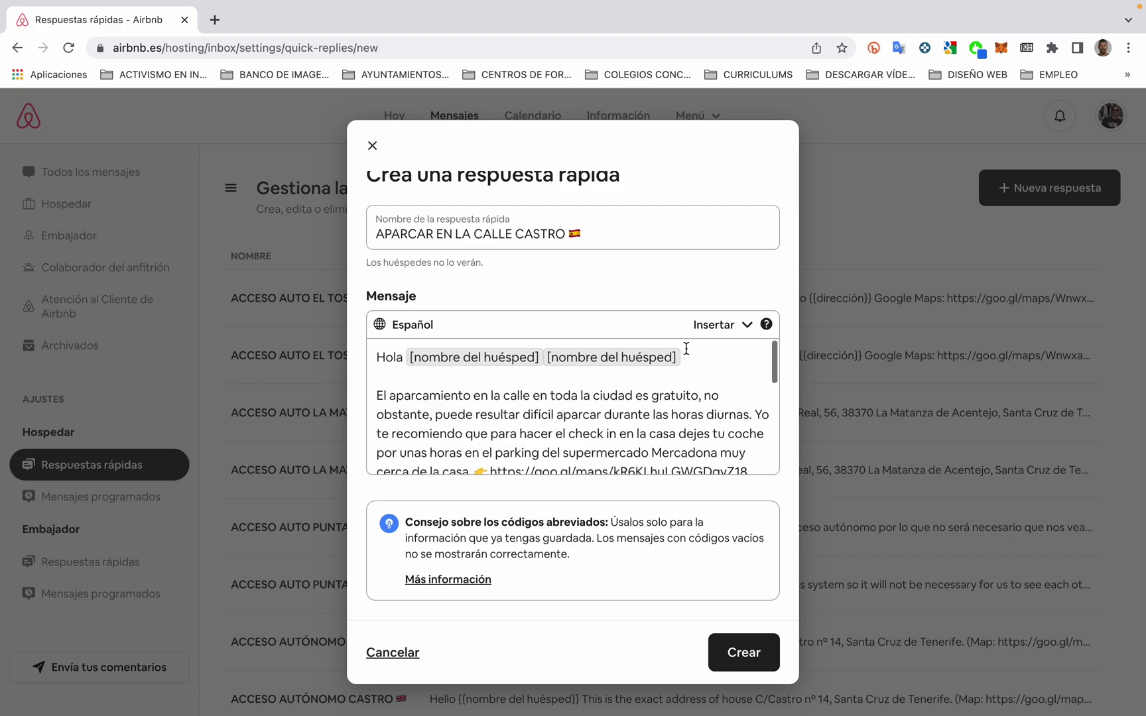
{"action": "left_click", "coordinate": [688, 360]}
{"action": "key", "text": "BackSpace"}
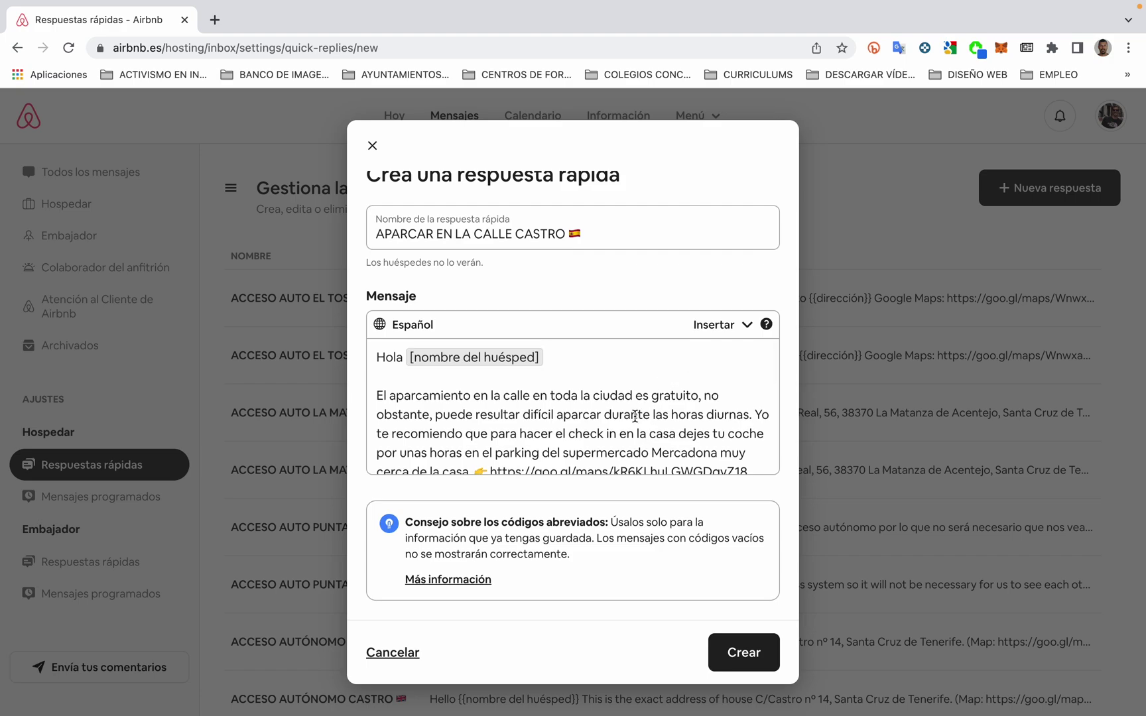
- Review the message once more down to its closing line and discard the new quick reply without saving it
{"action": "scroll", "coordinate": [635, 416], "scroll_direction": "down", "scroll_amount": 10}
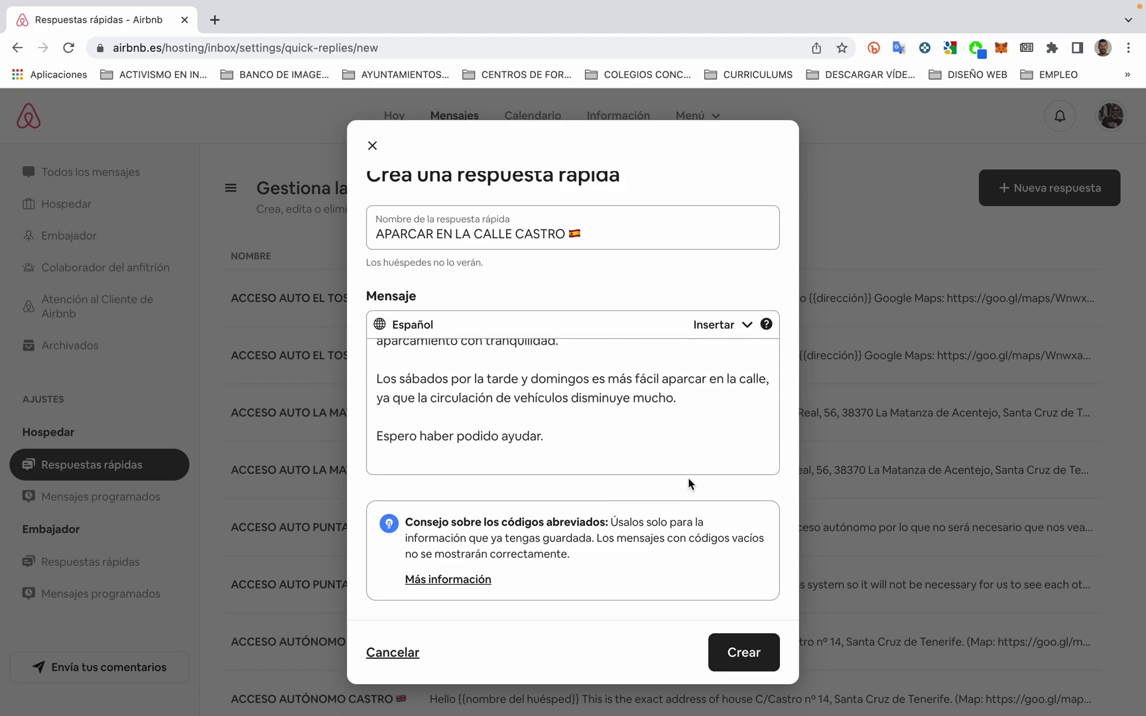
{"action": "scroll", "coordinate": [644, 411], "scroll_direction": "up", "scroll_amount": 10}
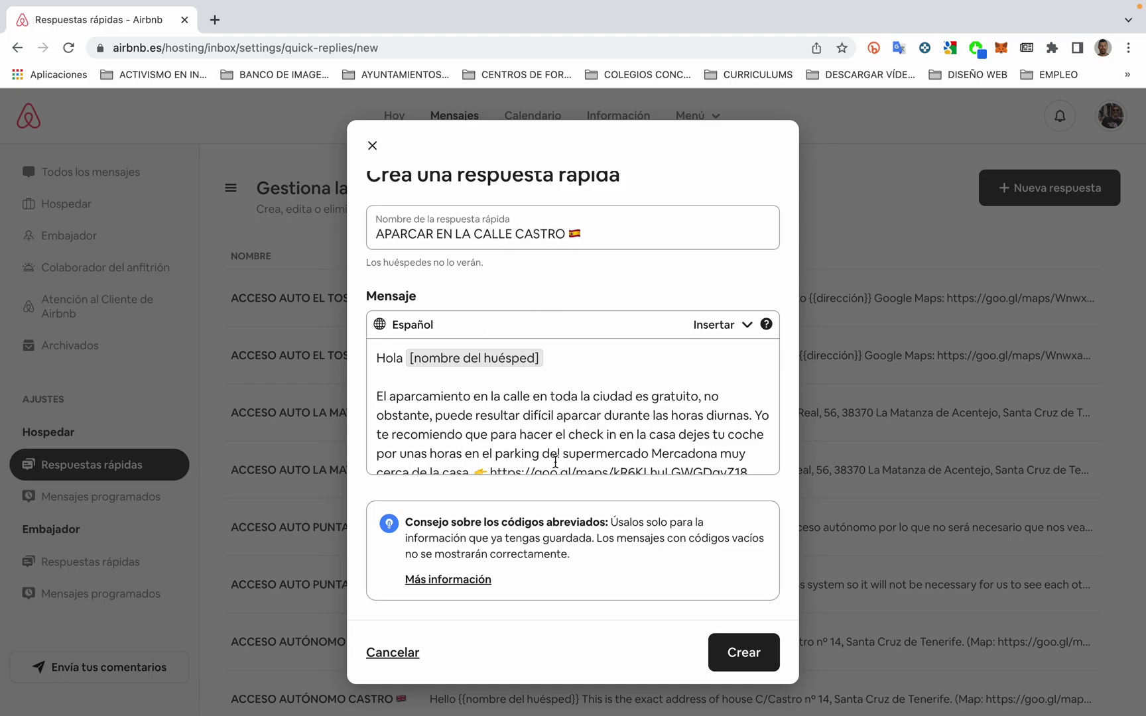
{"action": "scroll", "coordinate": [581, 398], "scroll_direction": "up", "scroll_amount": 1}
{"action": "scroll", "coordinate": [581, 402], "scroll_direction": "down", "scroll_amount": 2}
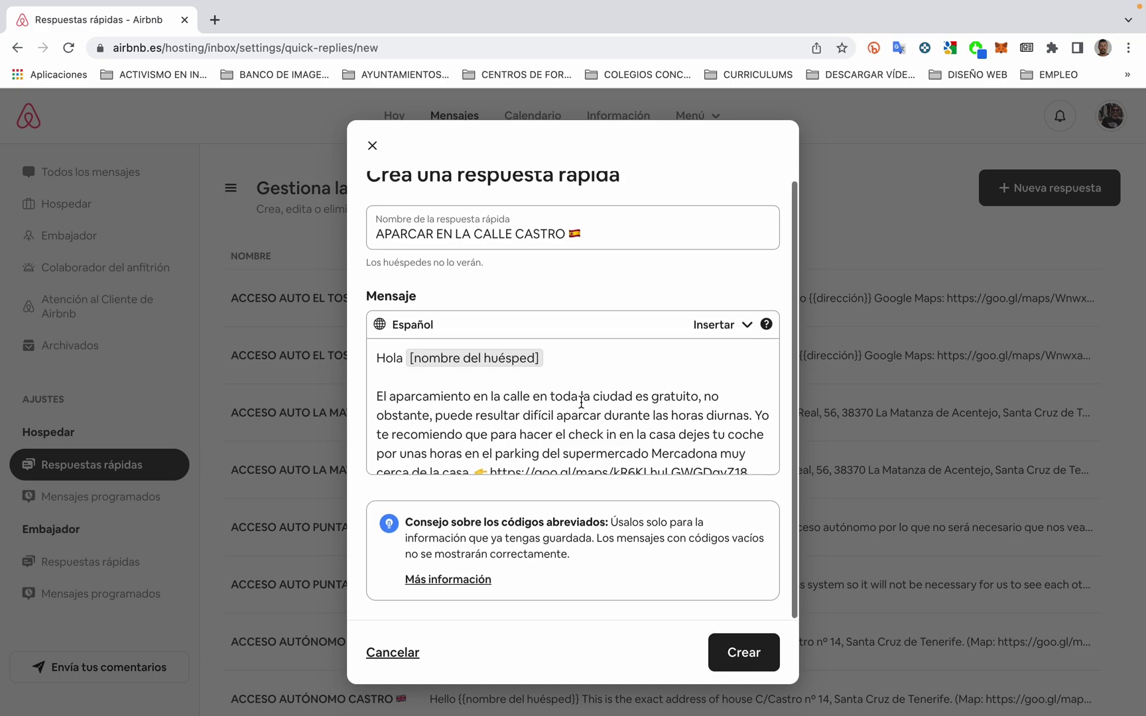
{"action": "scroll", "coordinate": [581, 402], "scroll_direction": "down", "scroll_amount": 3}
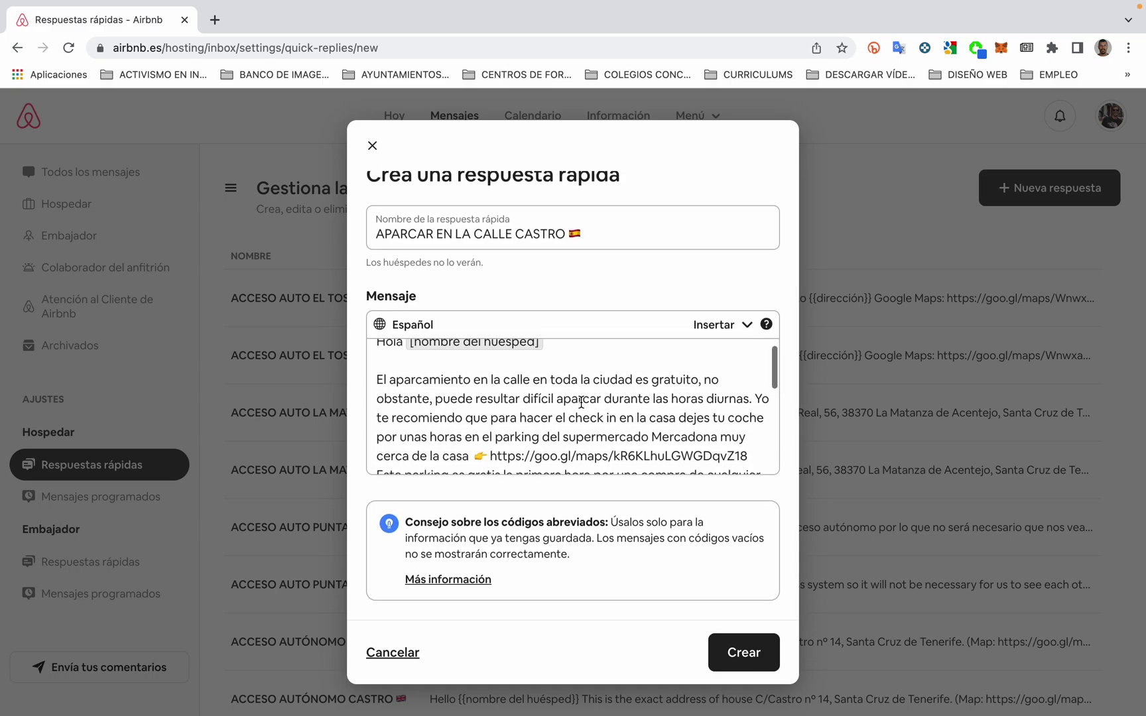
{"action": "scroll", "coordinate": [581, 402], "scroll_direction": "down", "scroll_amount": 10}
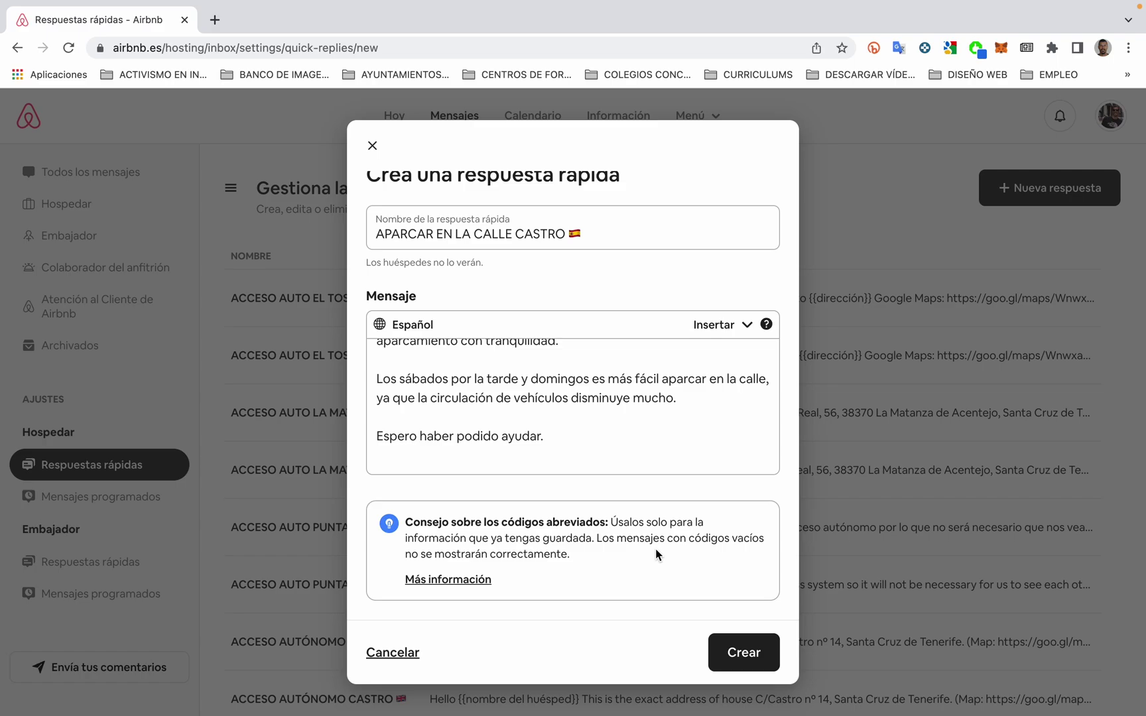
{"action": "left_click", "coordinate": [415, 653]}
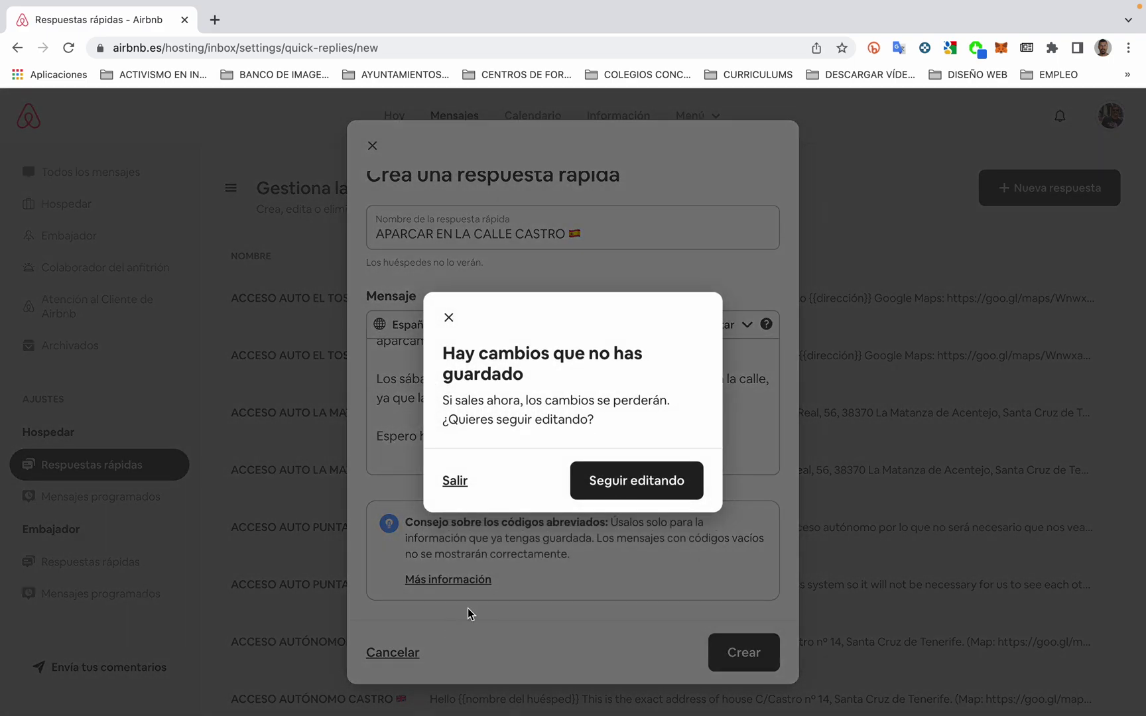
{"action": "left_click", "coordinate": [464, 483]}
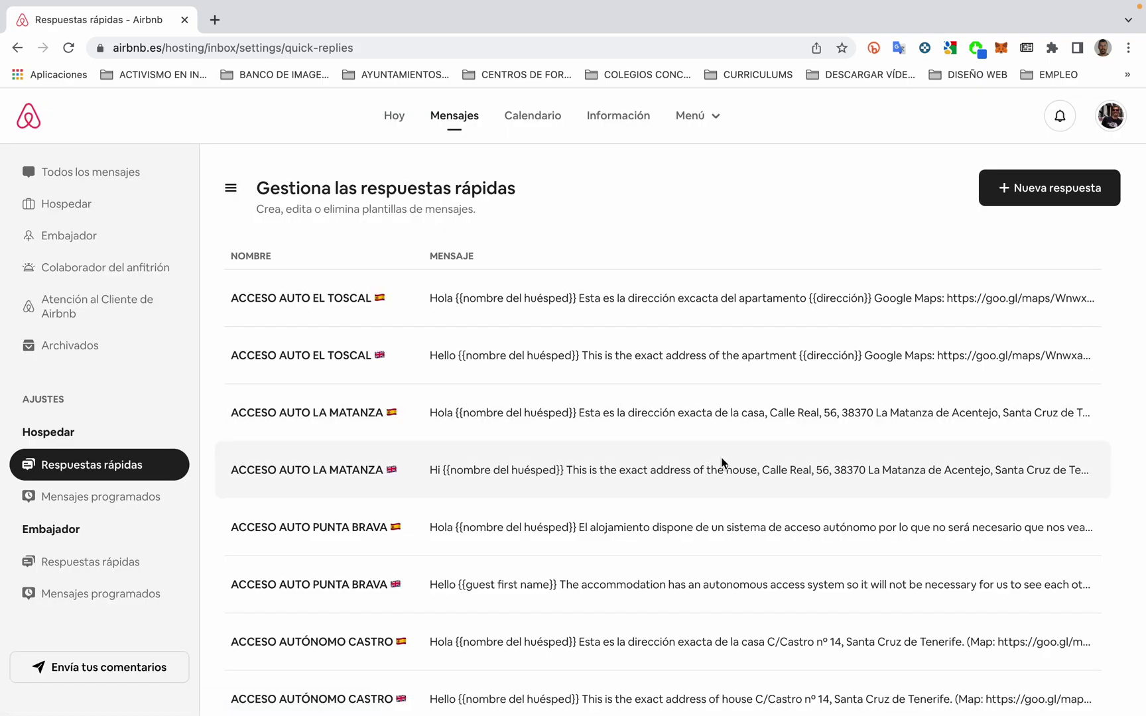